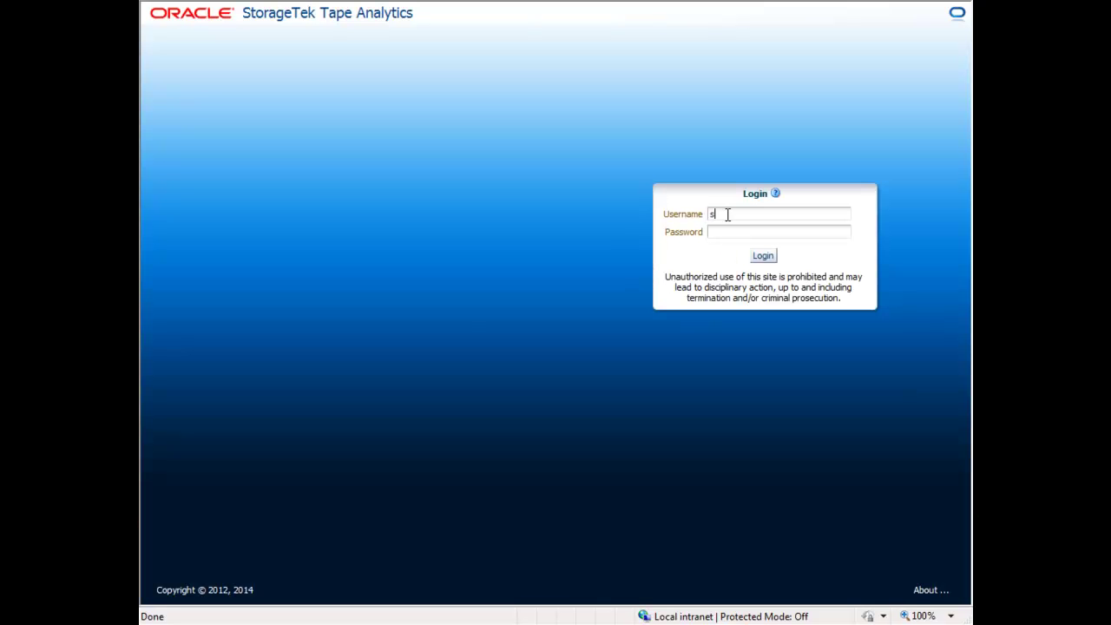
Log in with the administrator username and password to open the STA-Demo Dashboard.
text(ta_admin********)
key(Return)
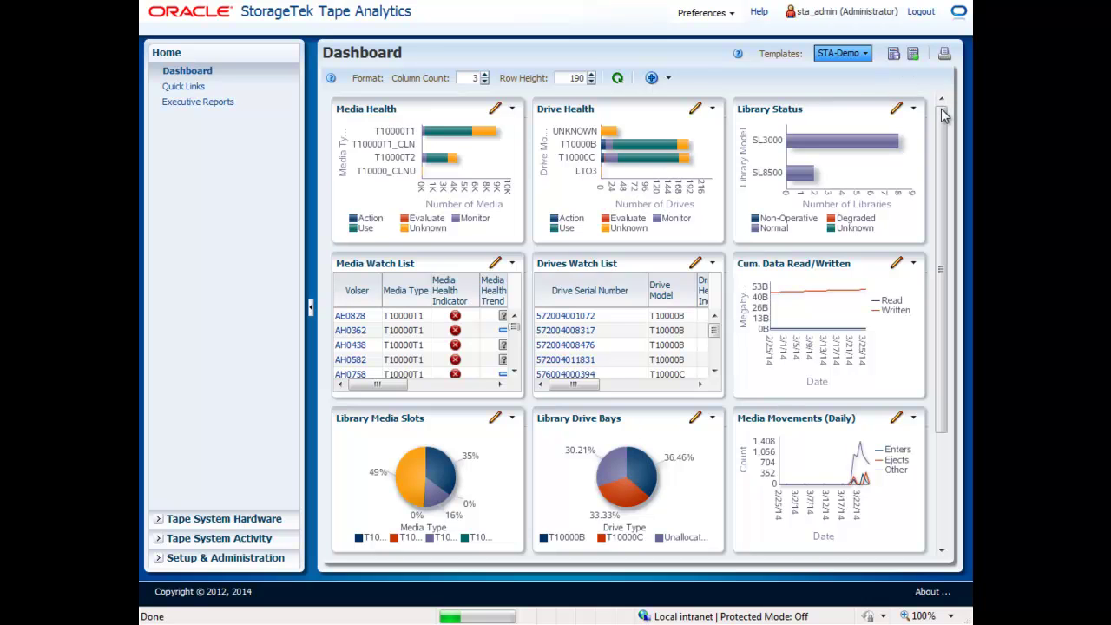
Add the Reports > Monitored Device Counts panel to the STA-Demo dashboard.
drag(944, 116, 940, 197)
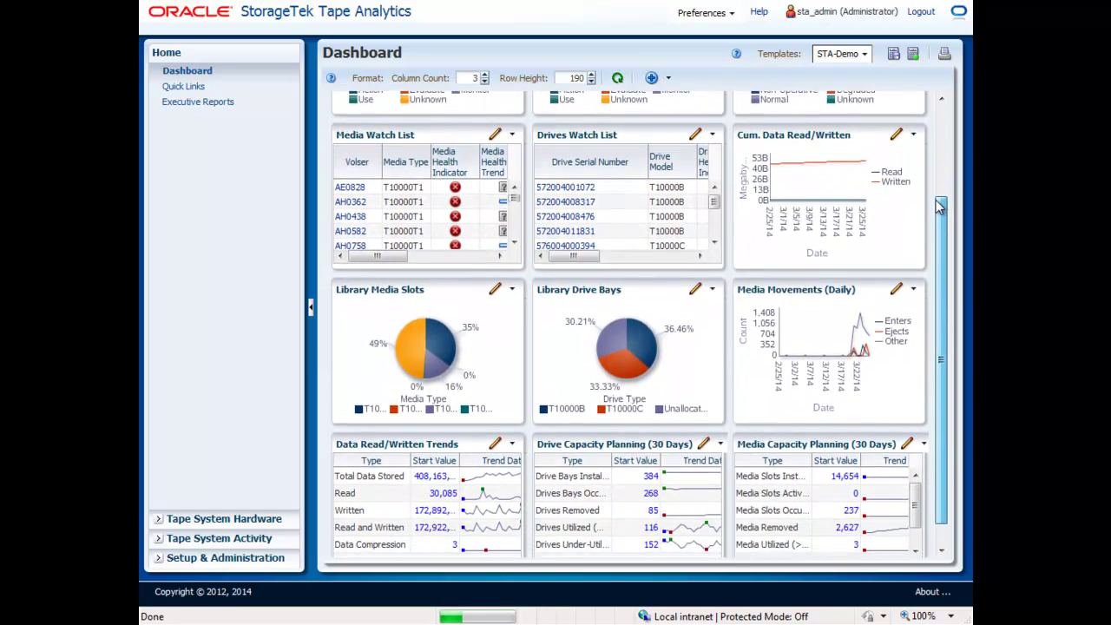
scroll(940, 207, down, 2)
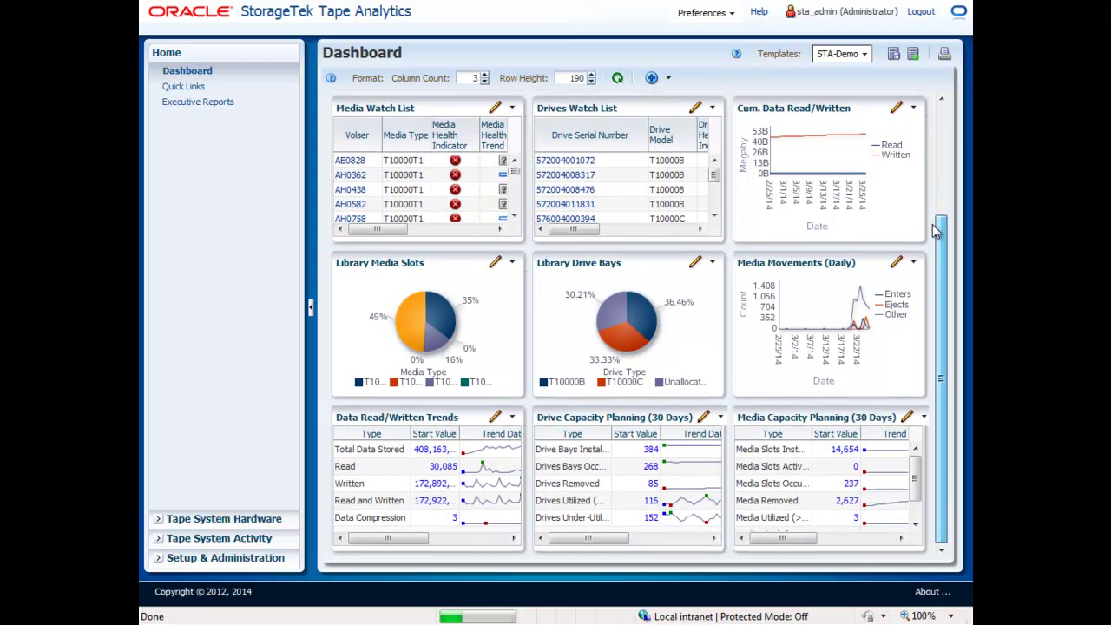
click(668, 79)
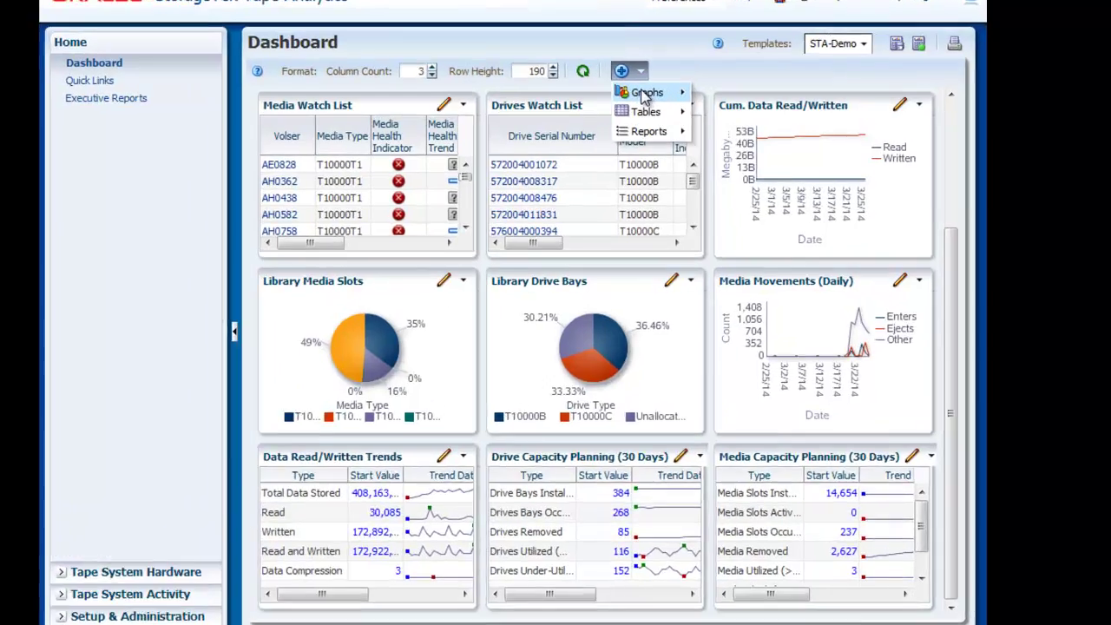
mouse_move(672, 98)
mouse_move(449, 102)
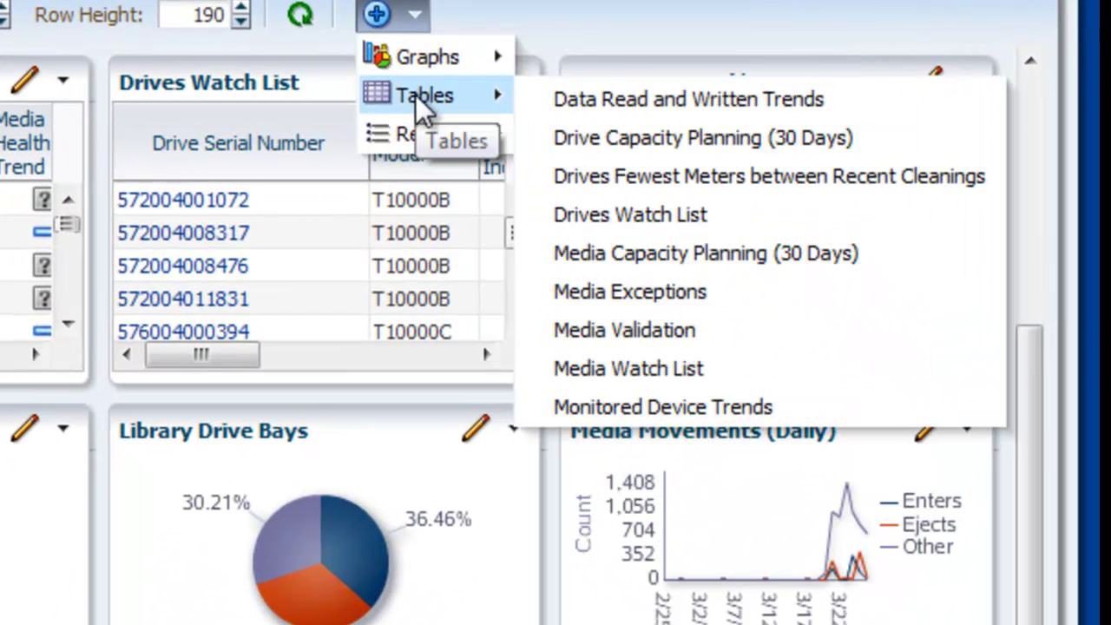
mouse_move(426, 146)
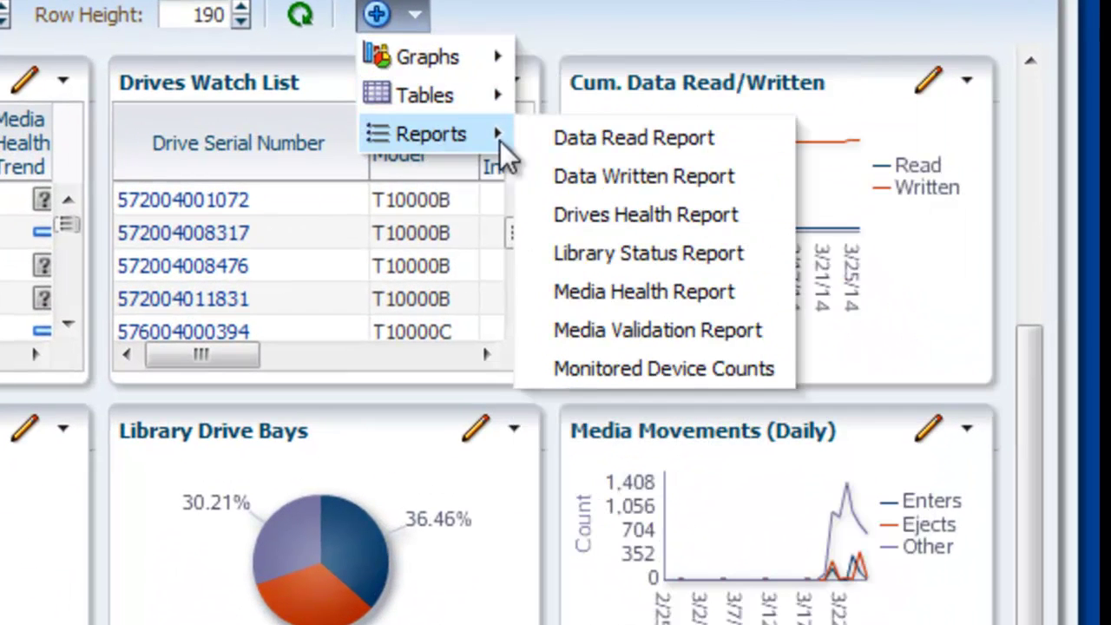
click(649, 380)
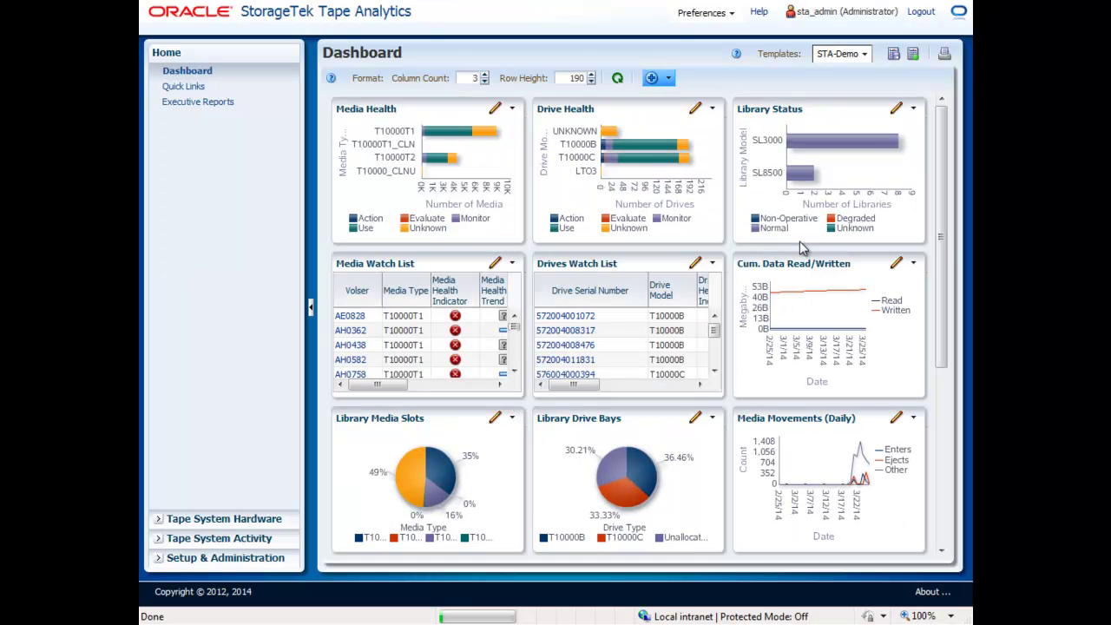
Move Monitored Device Counts to the top-left and add the Tables > Monitored Device Trends panel.
drag(936, 239, 943, 449)
drag(393, 417, 508, 249)
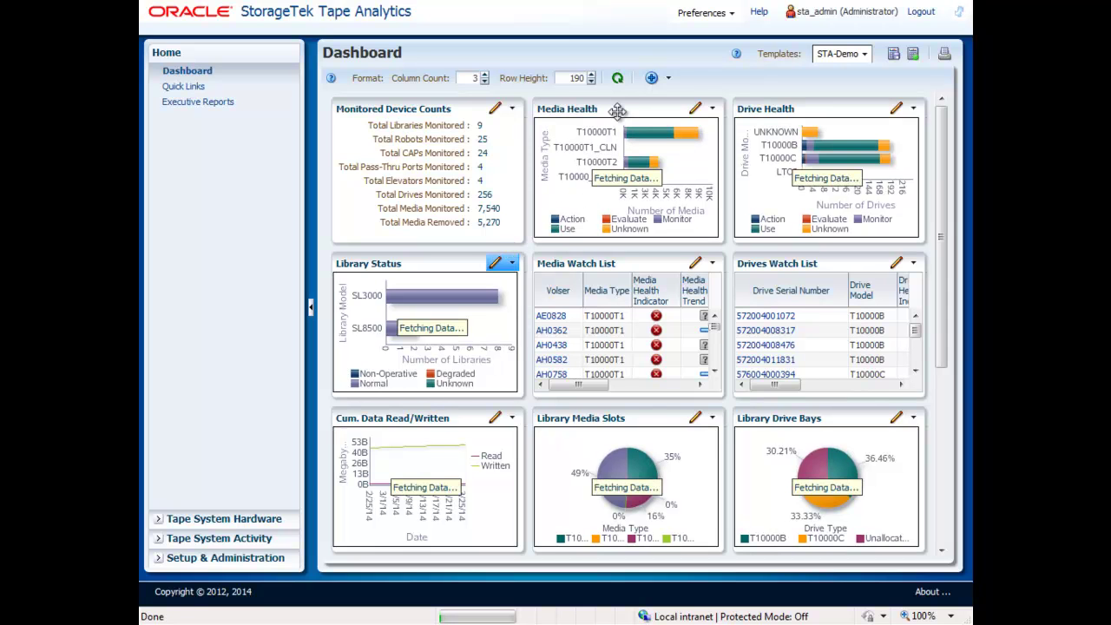
click(669, 79)
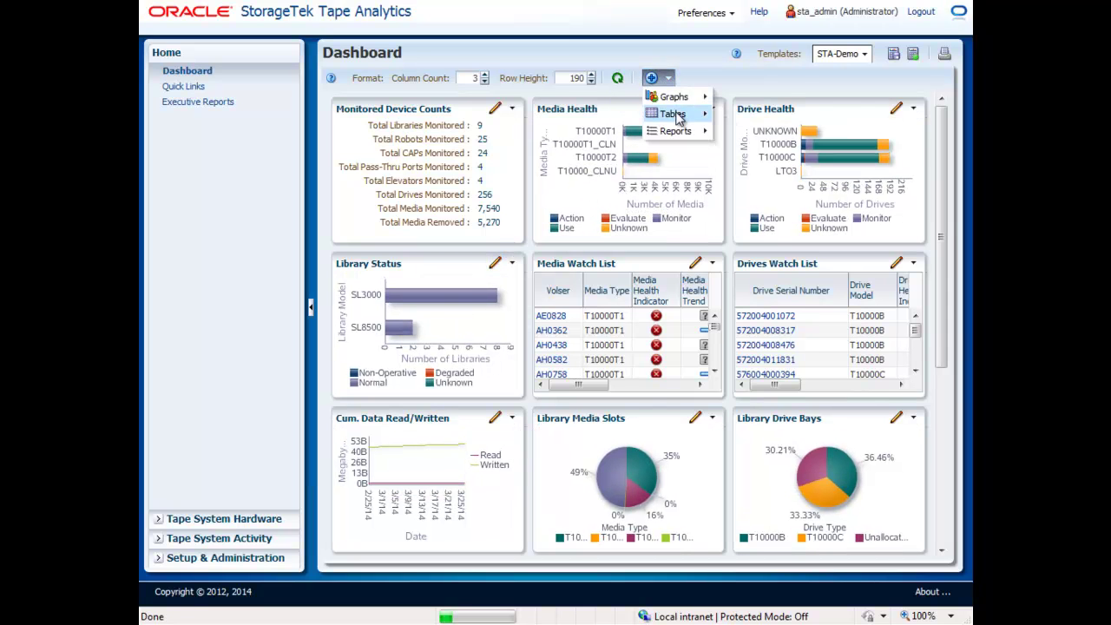
mouse_move(699, 114)
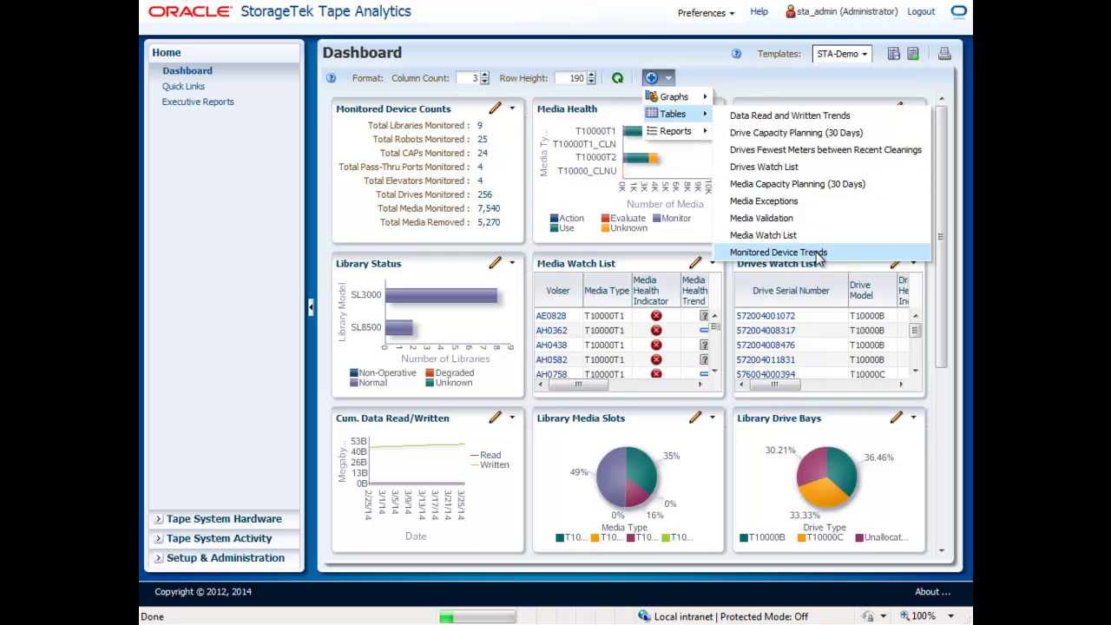
click(816, 254)
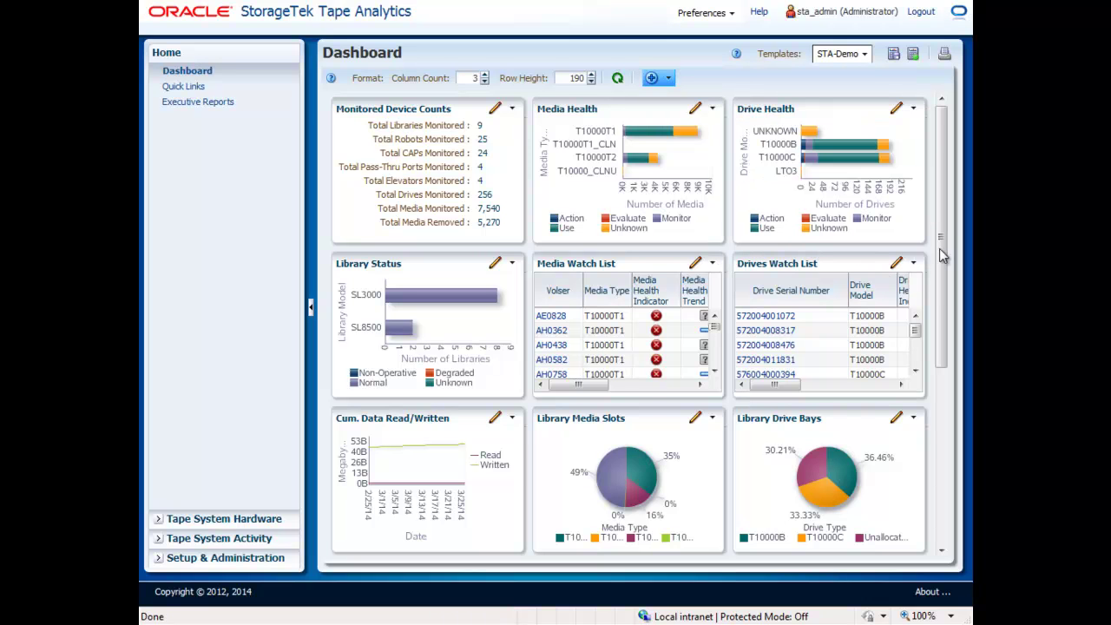
Drag Monitored Device Trends and Library Status up into the top row.
drag(939, 248, 947, 483)
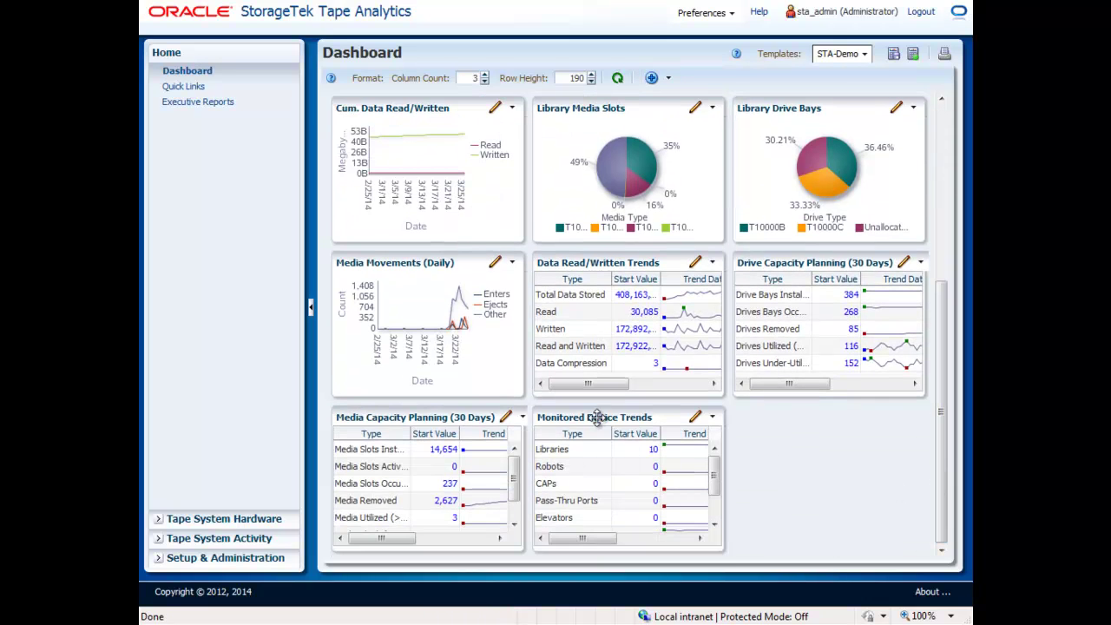
drag(597, 417, 563, 117)
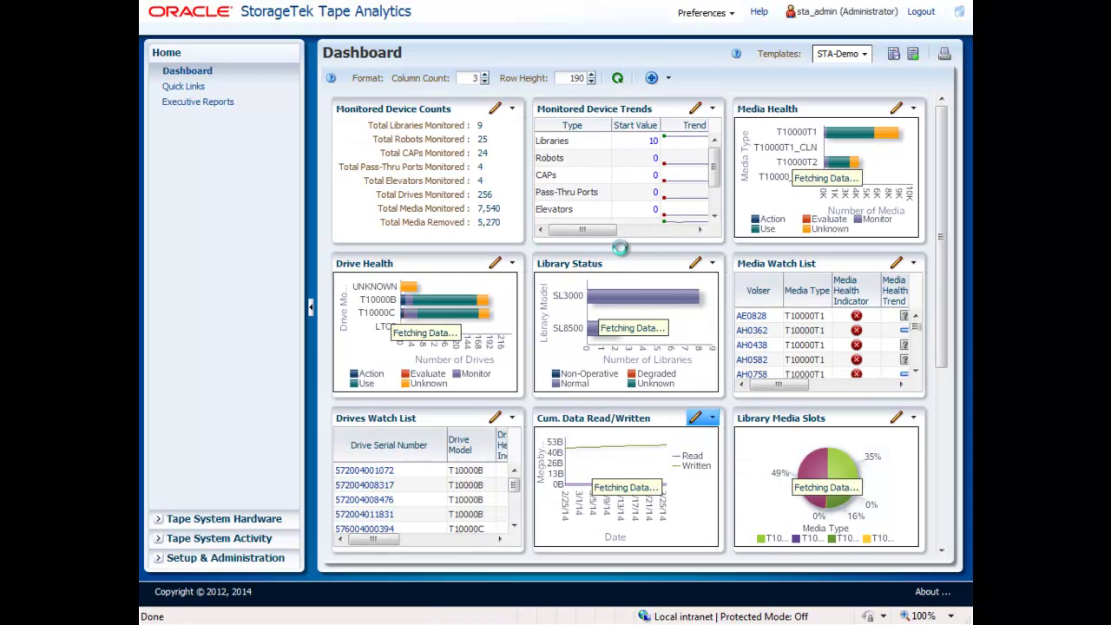
drag(620, 255, 550, 121)
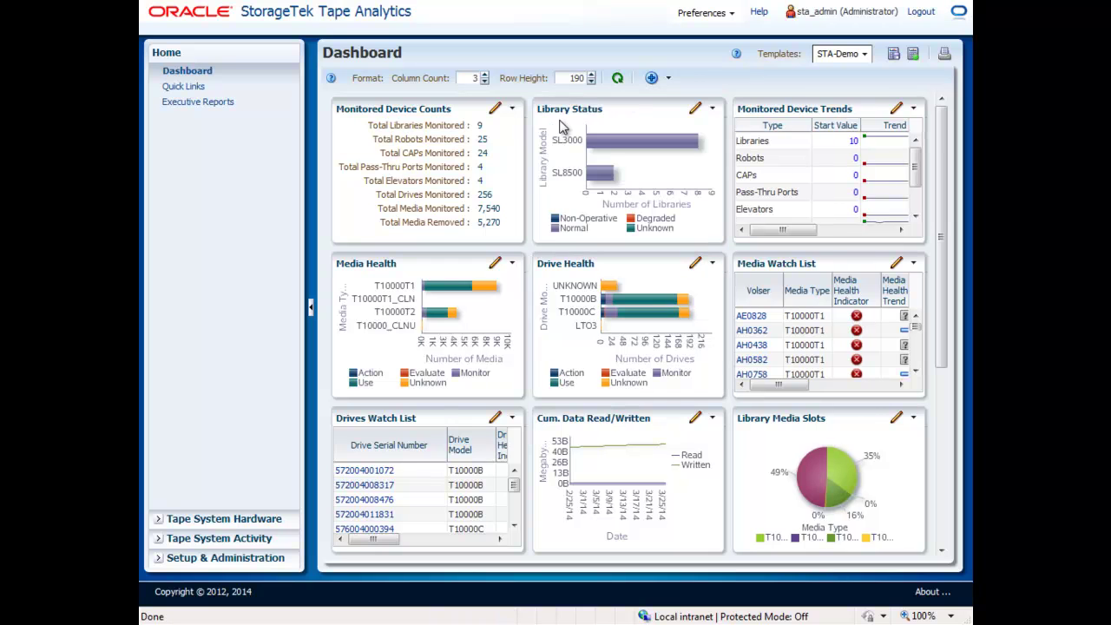
Save the current layout as a public template named 'Device Health Dashboard'.
click(892, 57)
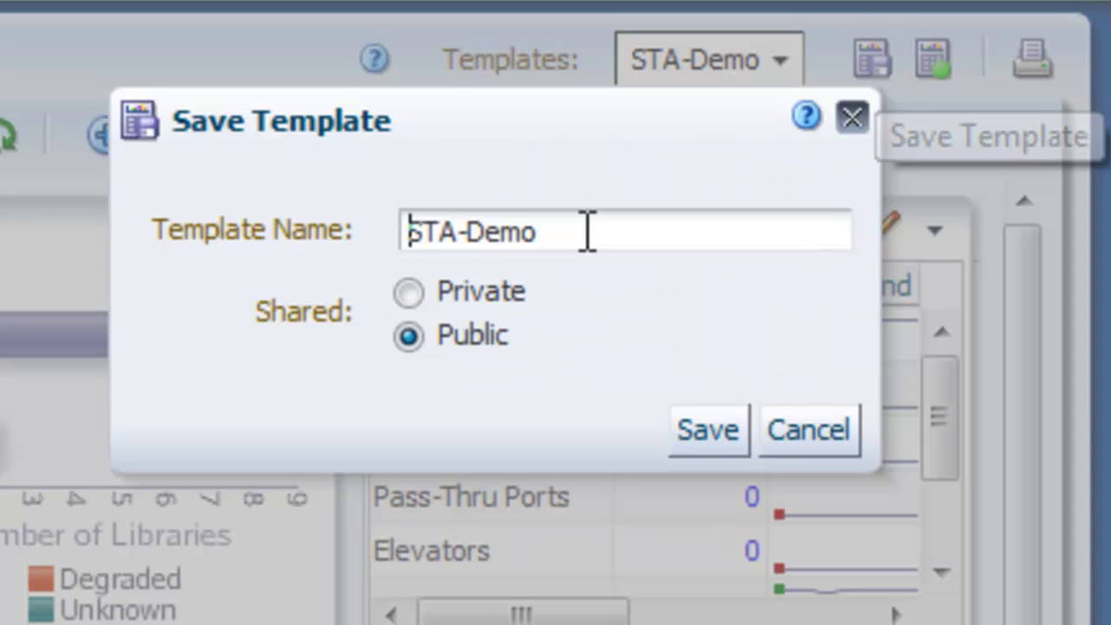
triple_click(772, 110)
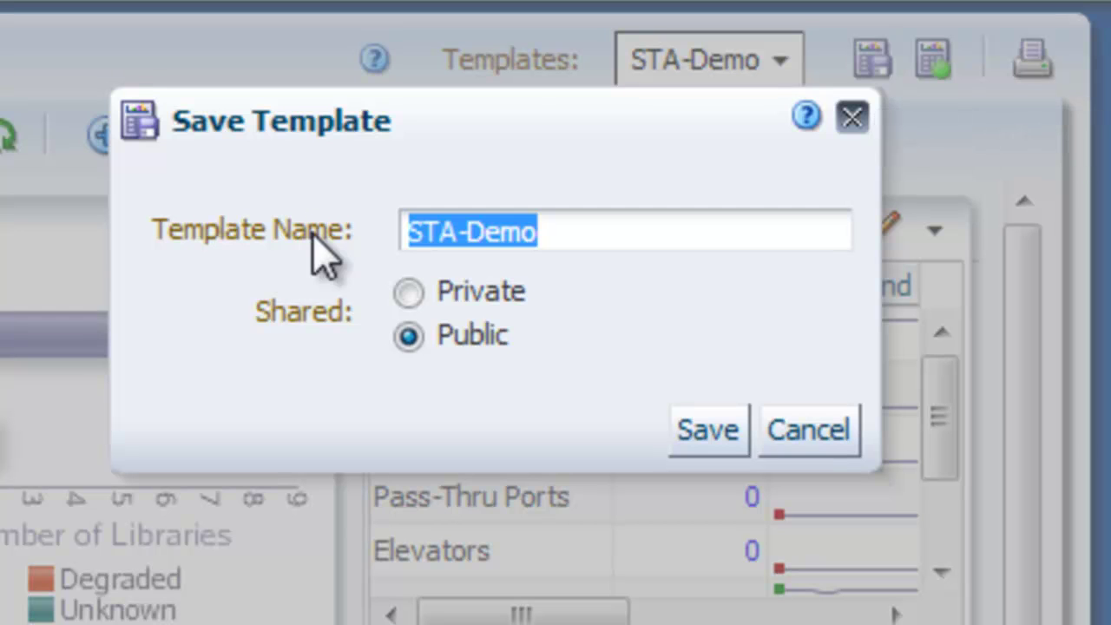
text(Device)
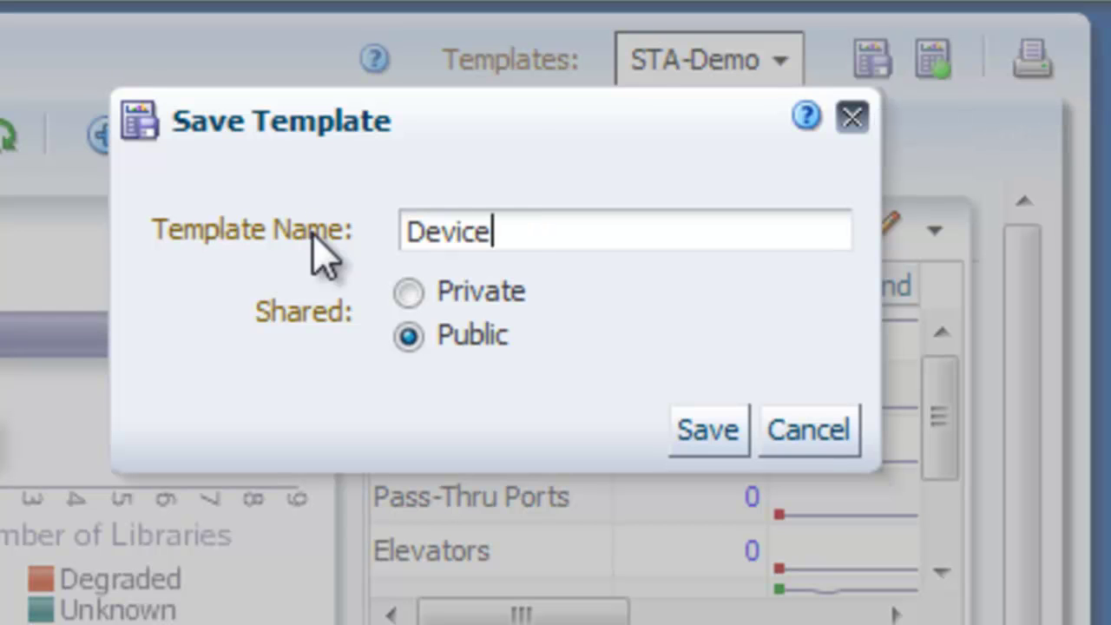
text( Health Da)
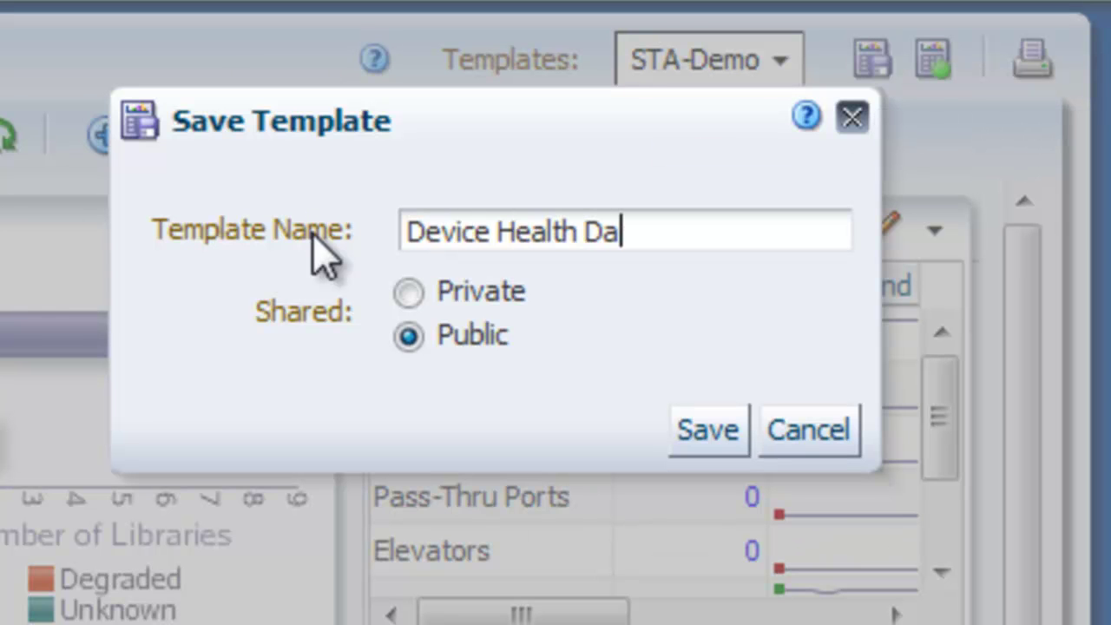
text(shboard)
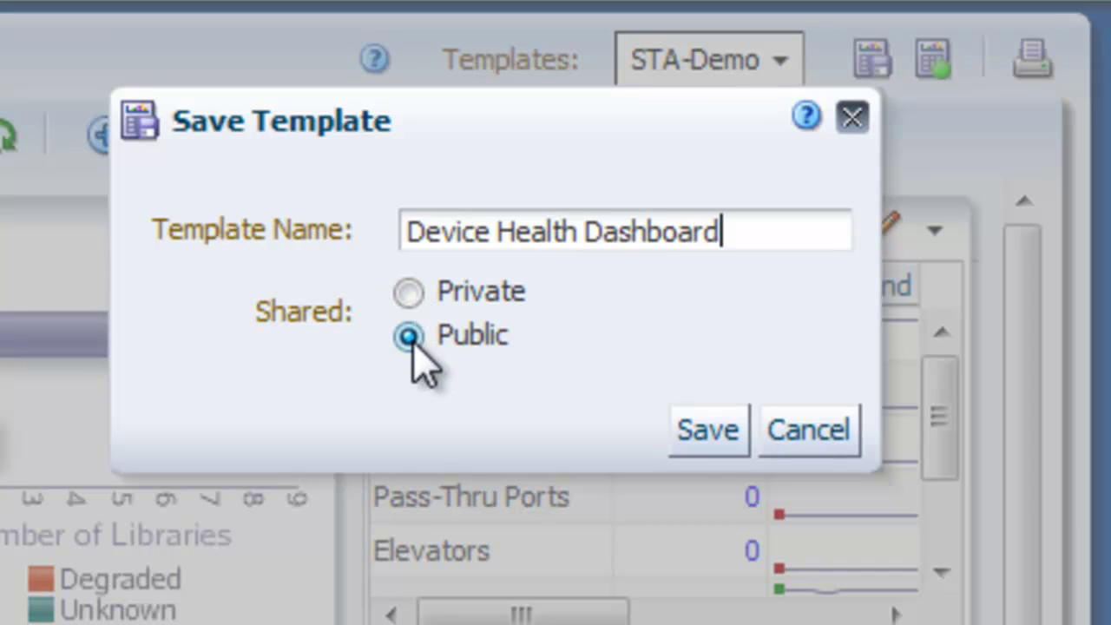
click(707, 438)
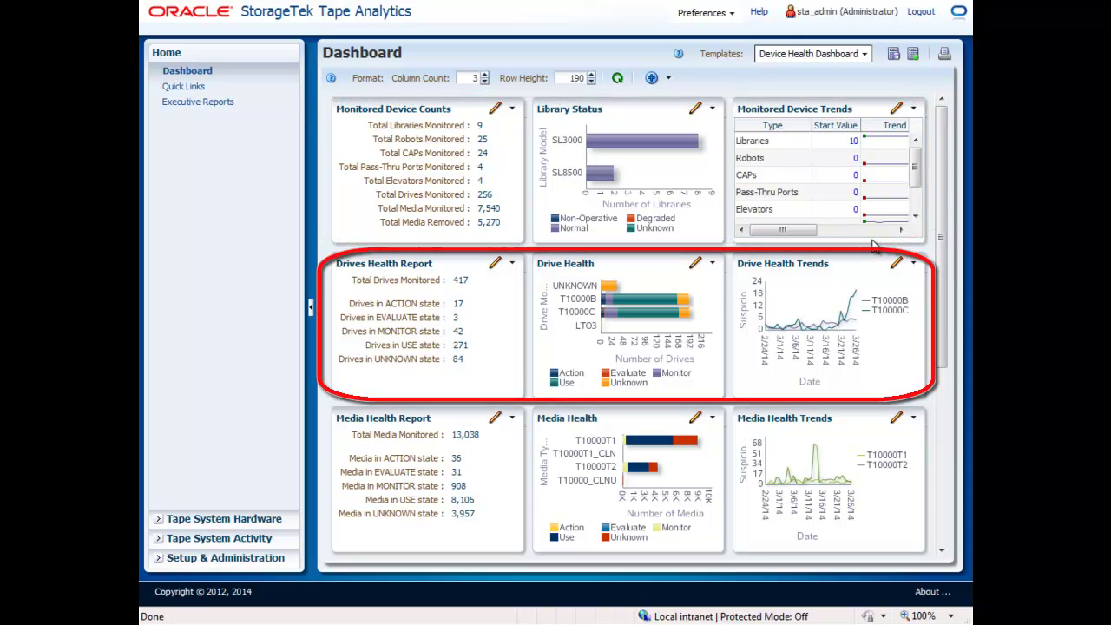
drag(939, 245, 940, 422)
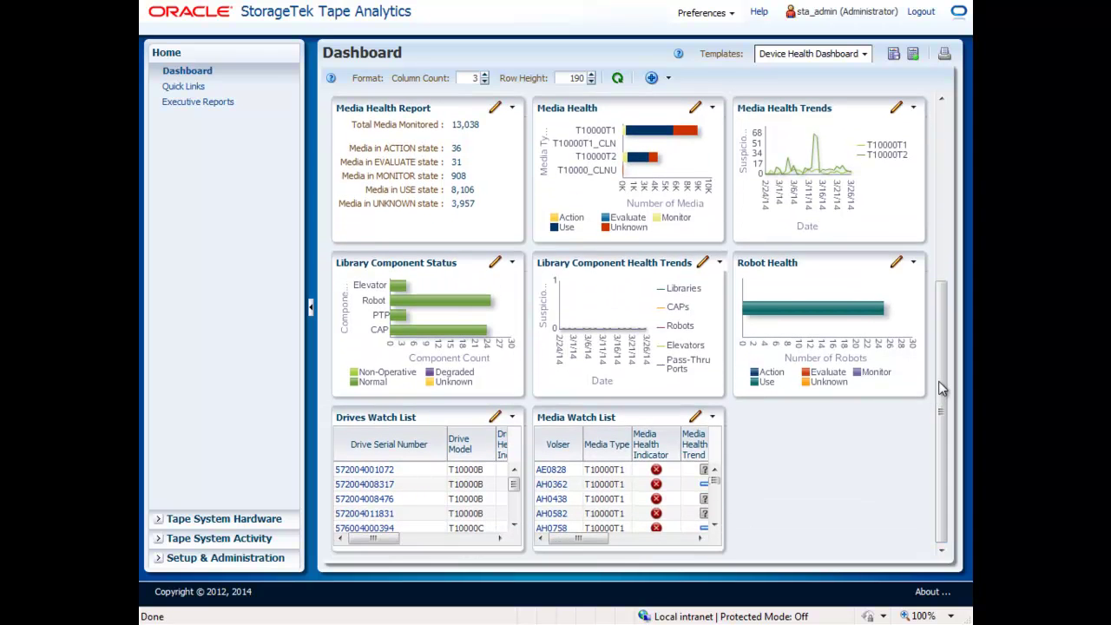
click(866, 54)
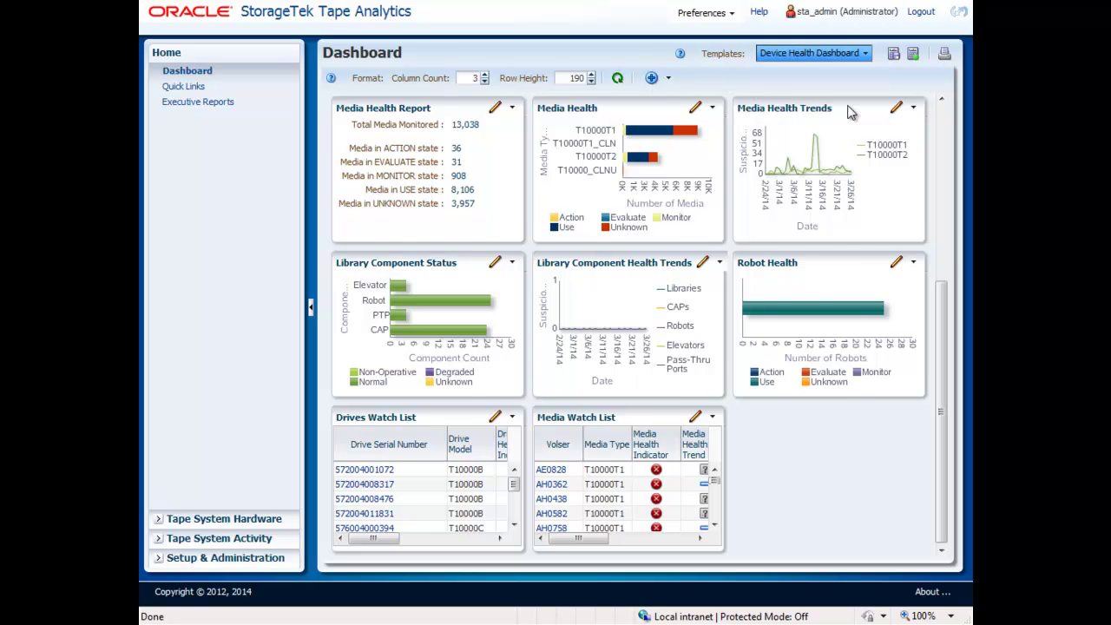
click(852, 108)
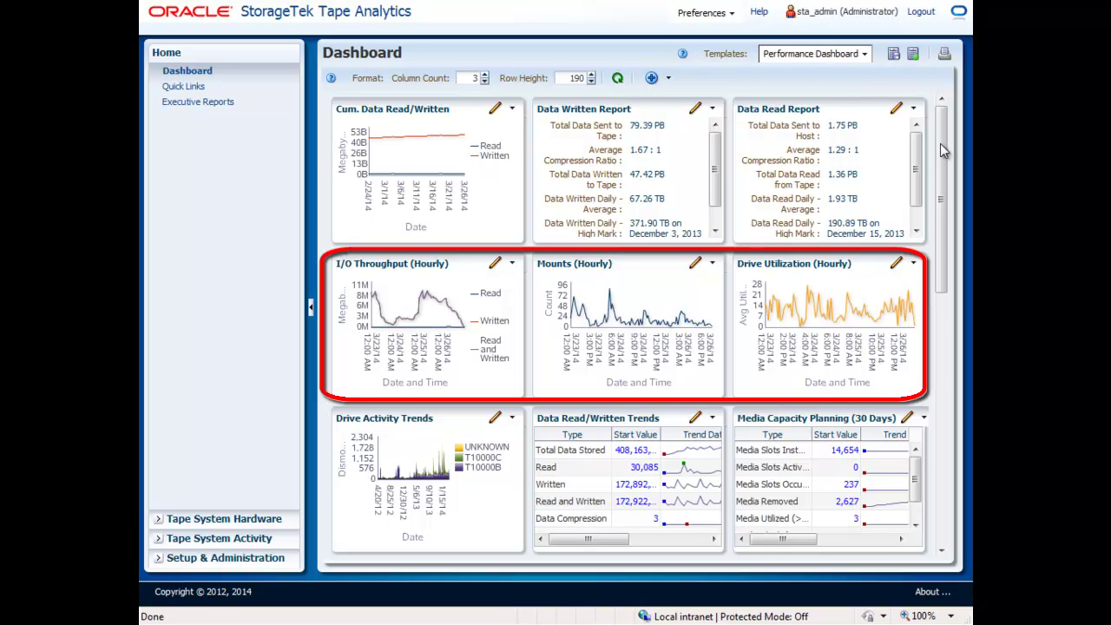
drag(940, 144, 944, 403)
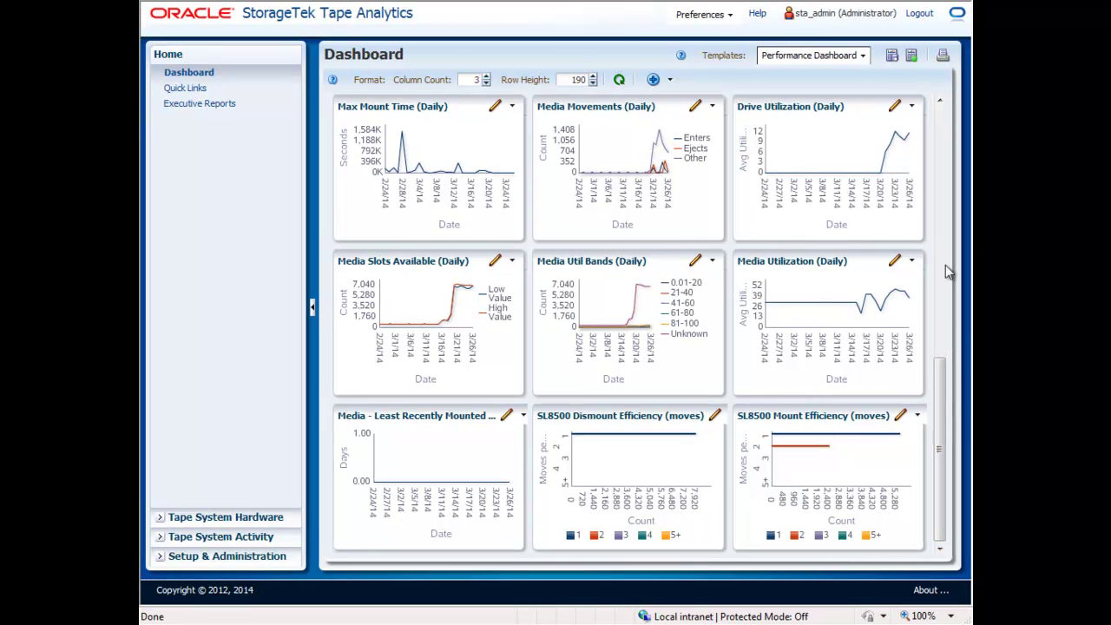
click(863, 56)
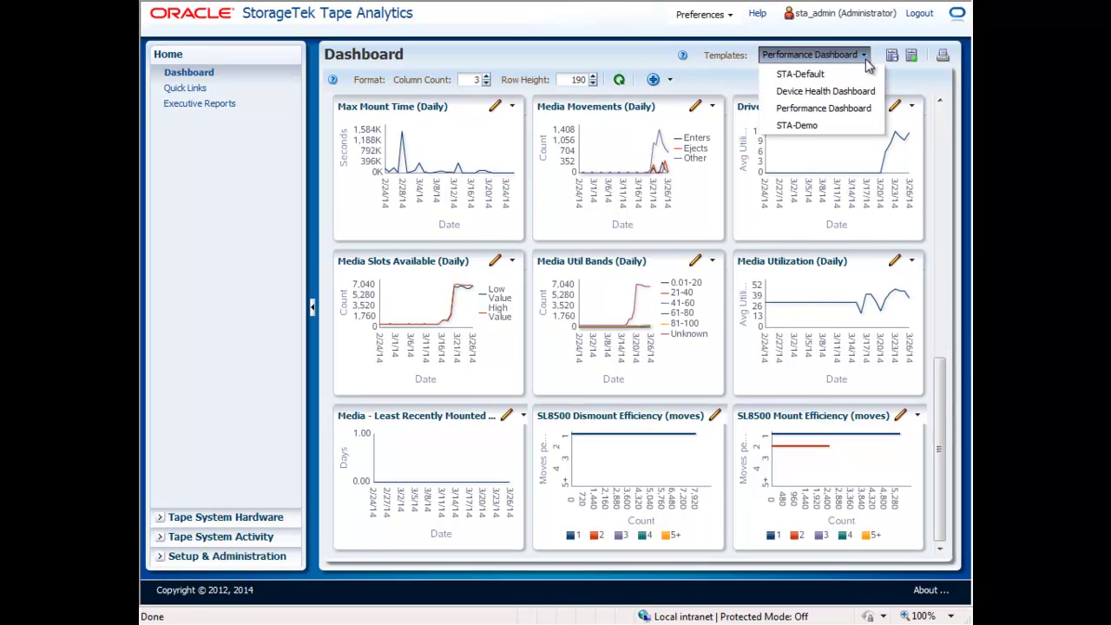
click(859, 93)
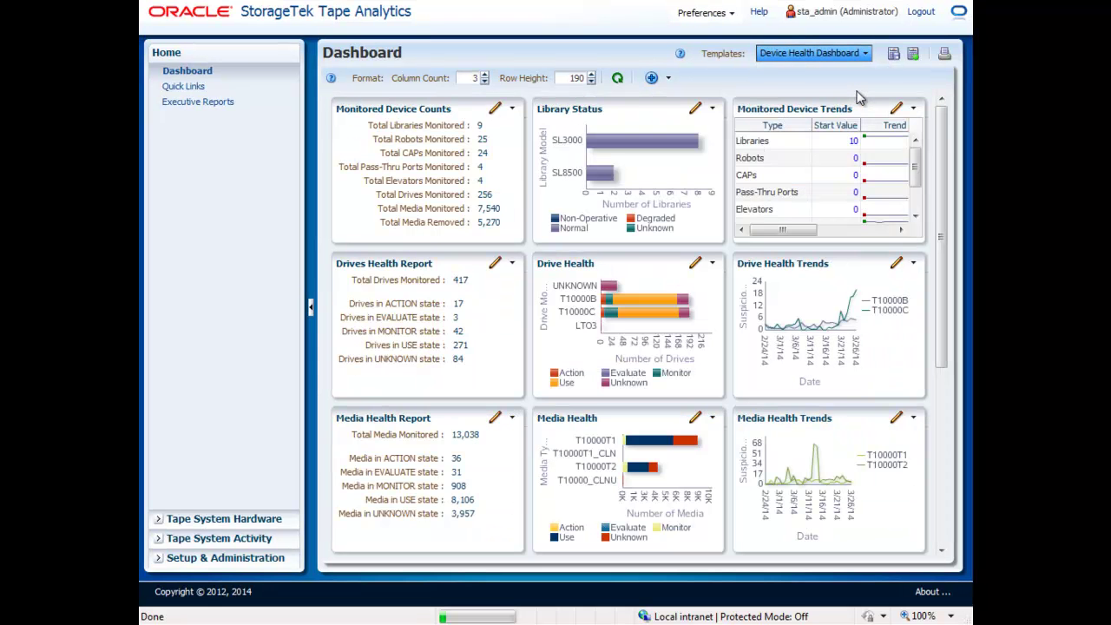
drag(939, 167, 936, 334)
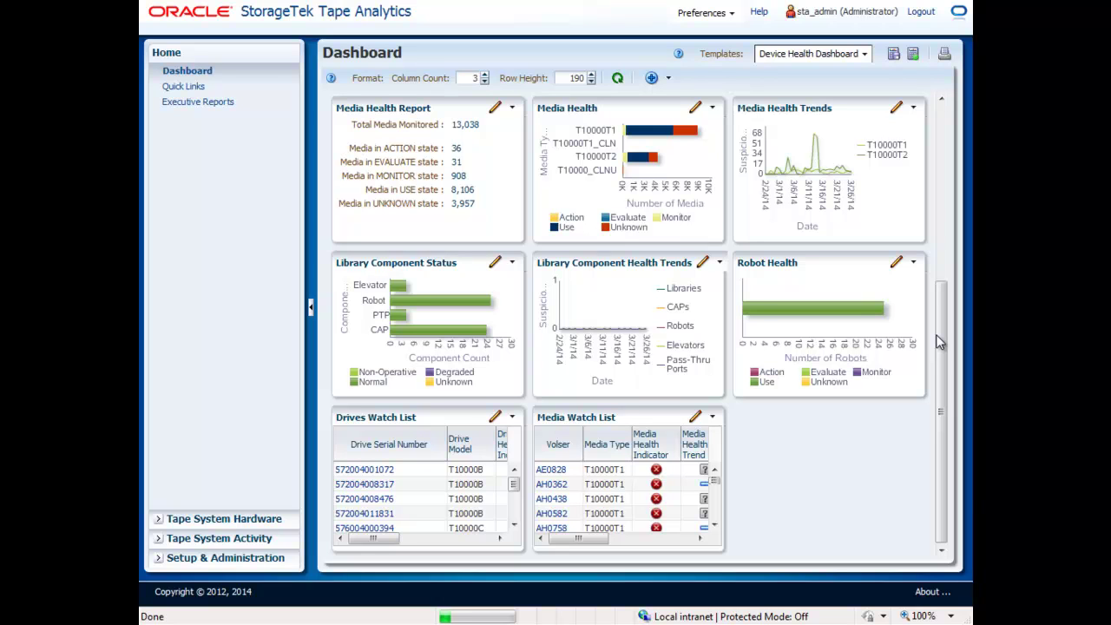
Filter the Media Health panel to Library Model Is SL3000.
click(713, 110)
click(696, 159)
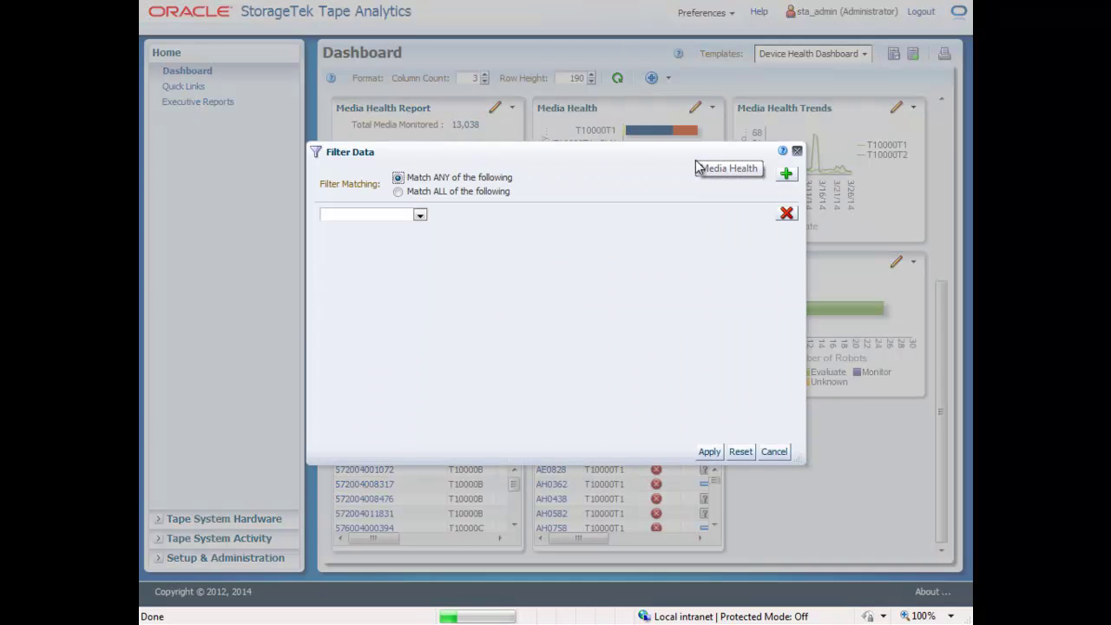
click(420, 218)
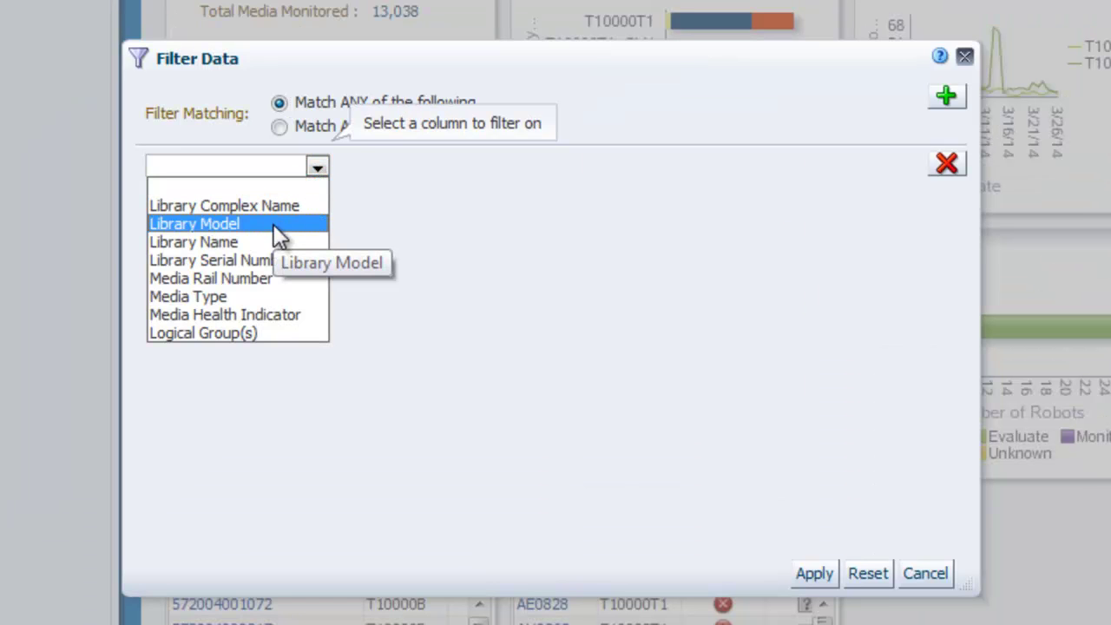
click(273, 224)
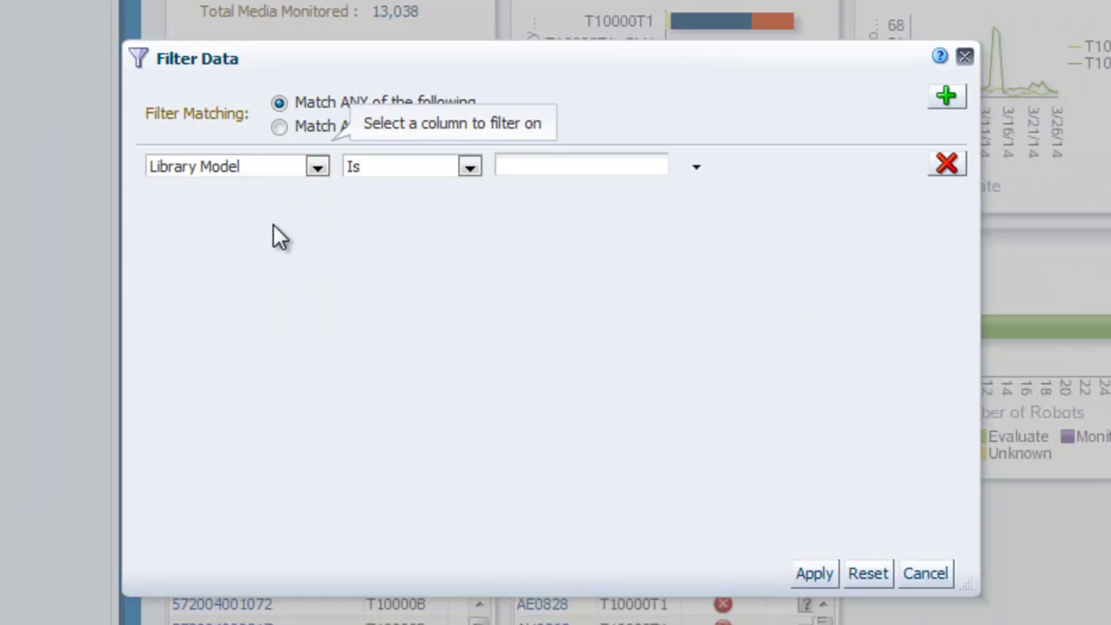
click(695, 170)
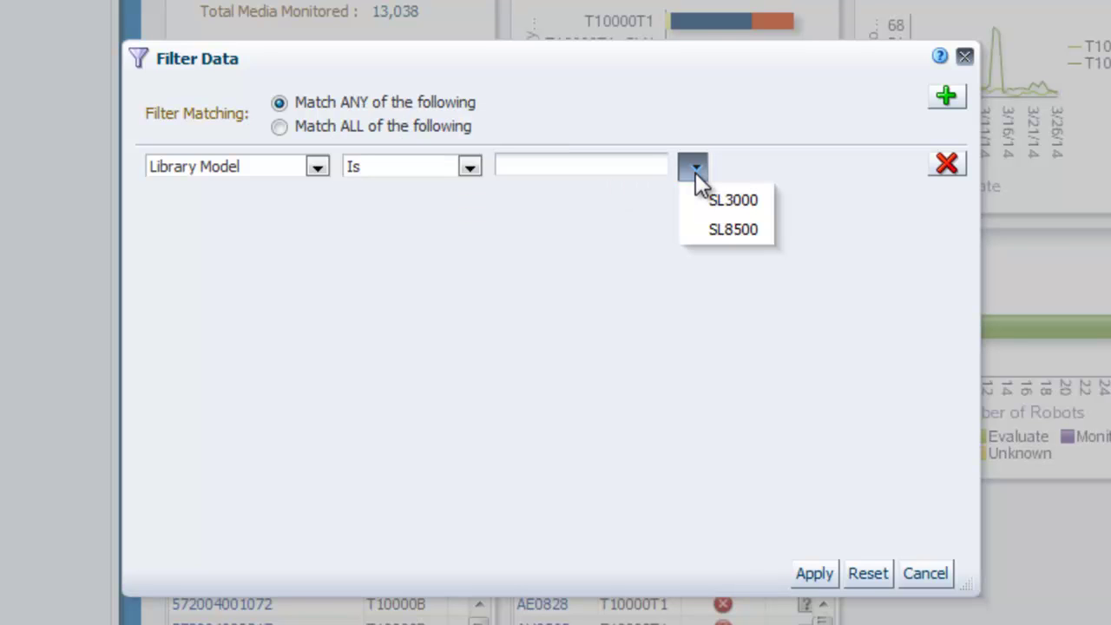
click(705, 194)
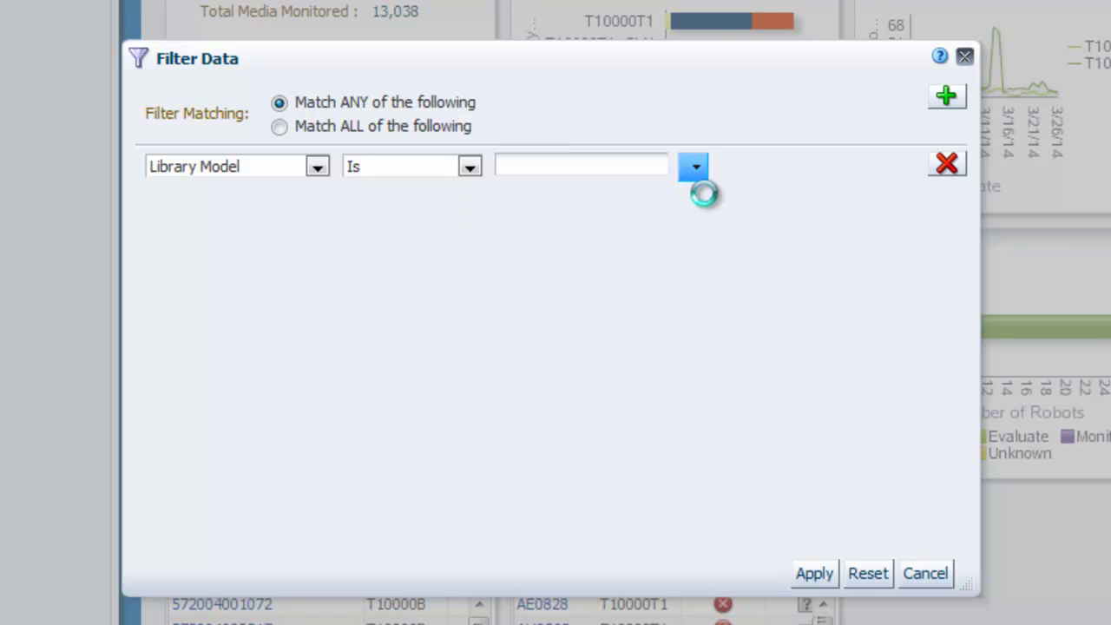
click(824, 574)
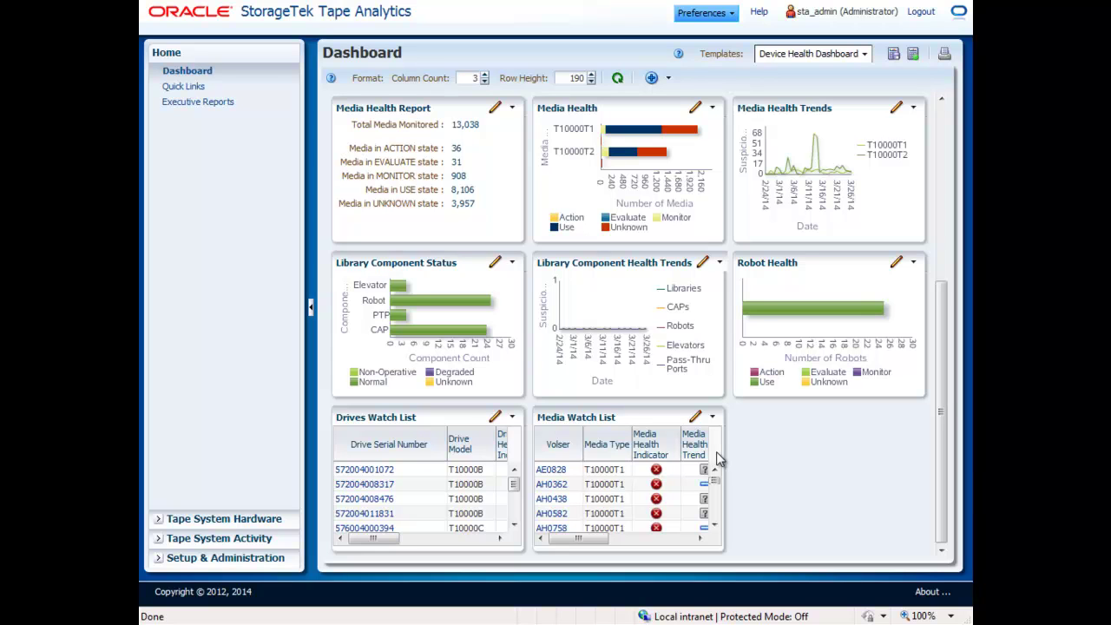
Annotate the Media Health Report: action-state media must migrate to new media by April 15th.
mouse_move(697, 156)
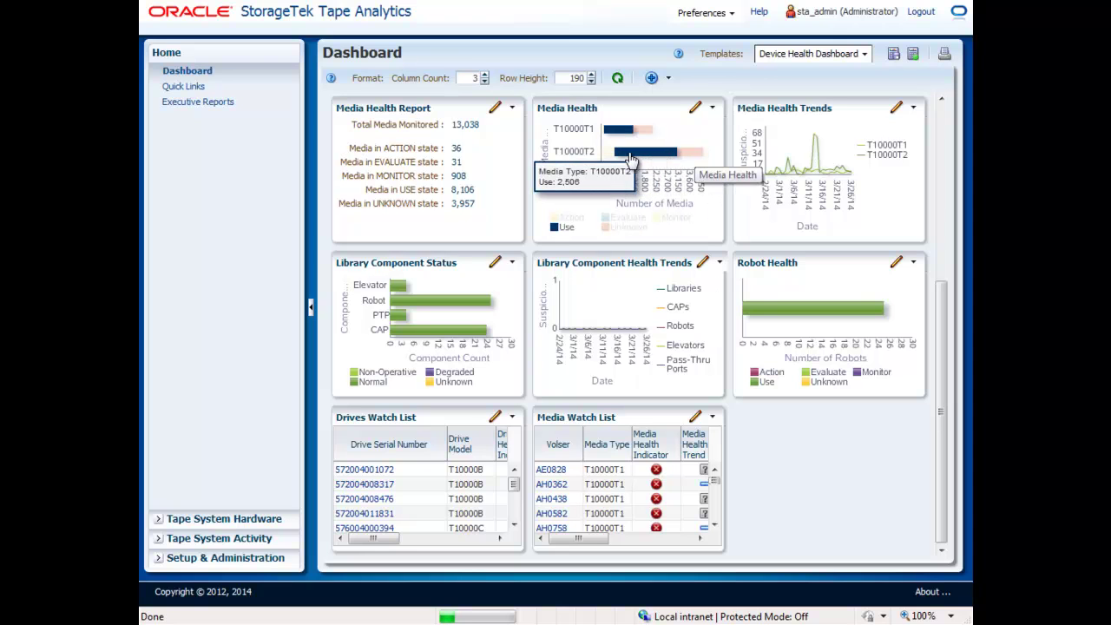
mouse_move(612, 159)
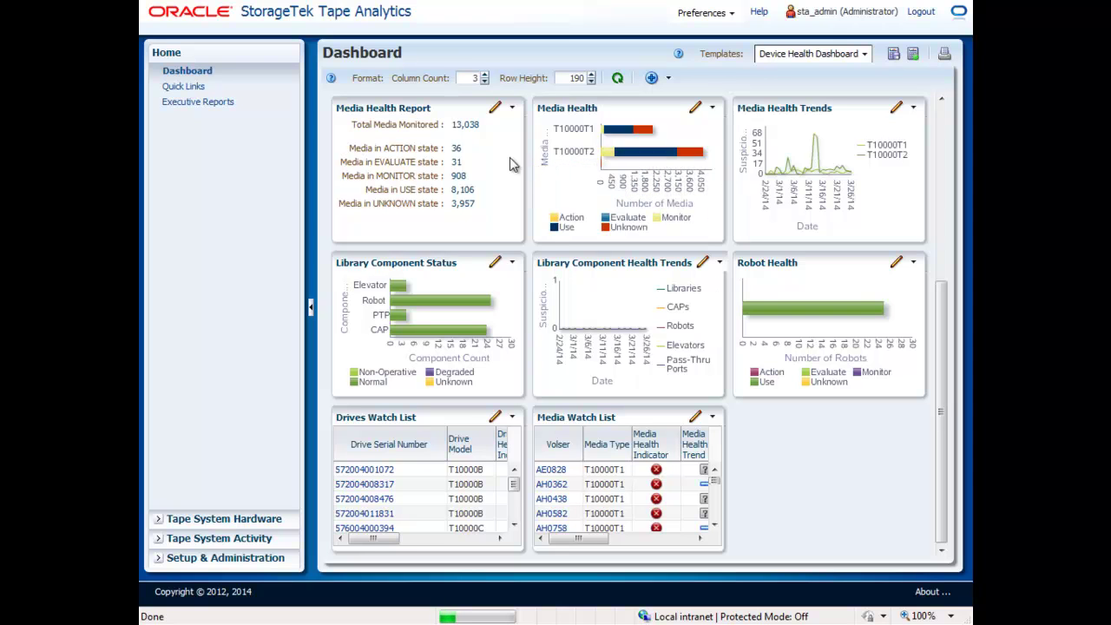
click(494, 108)
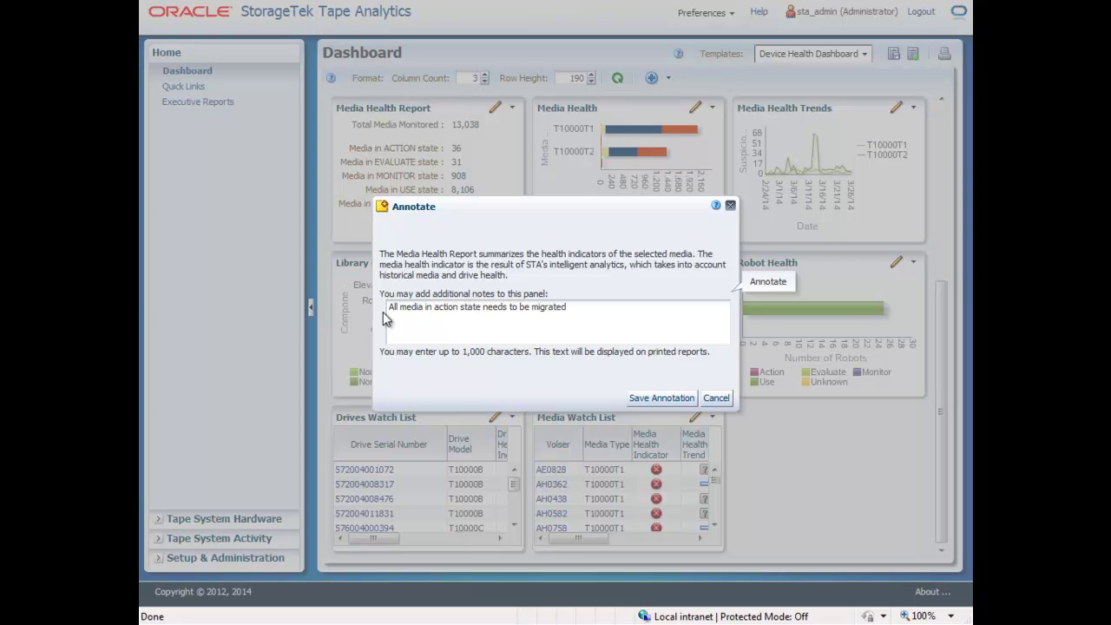
text(a on April 15th)
click(664, 398)
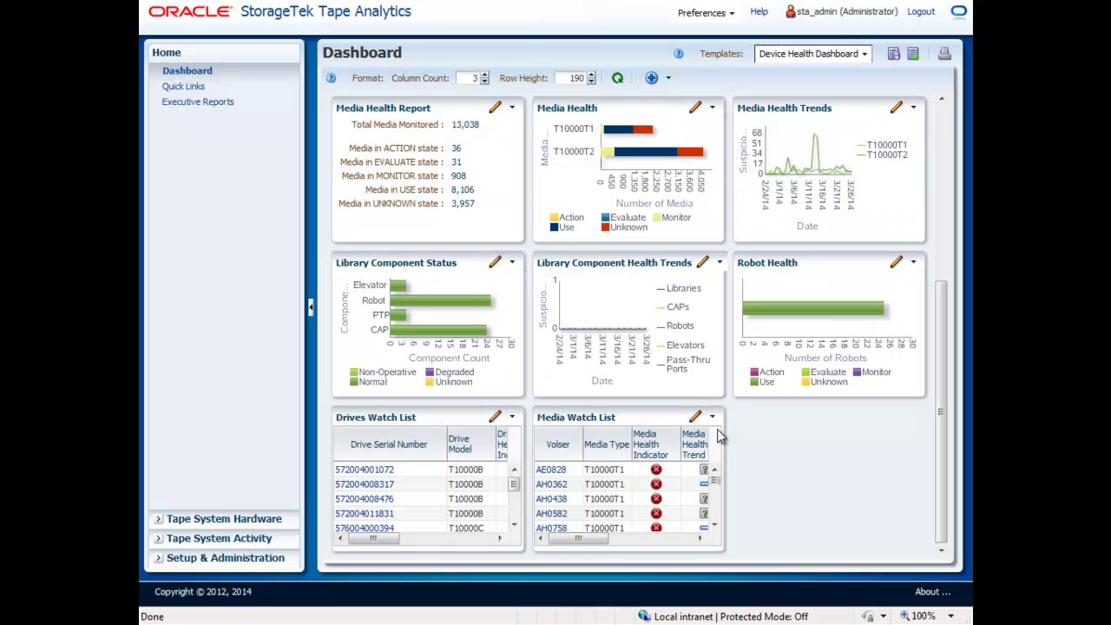
click(563, 483)
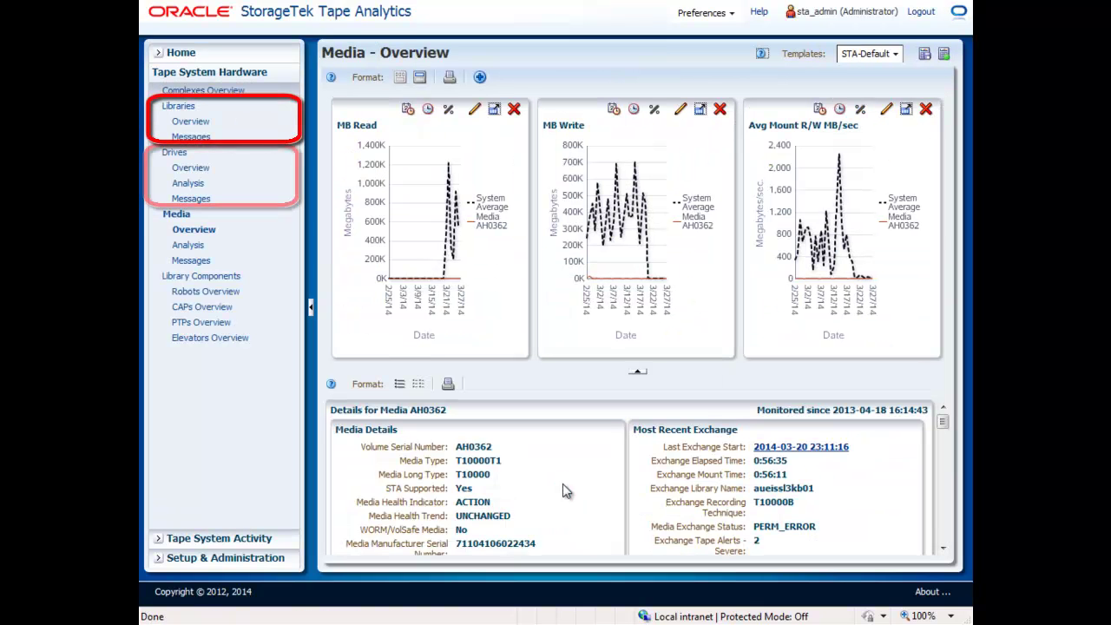
click(634, 373)
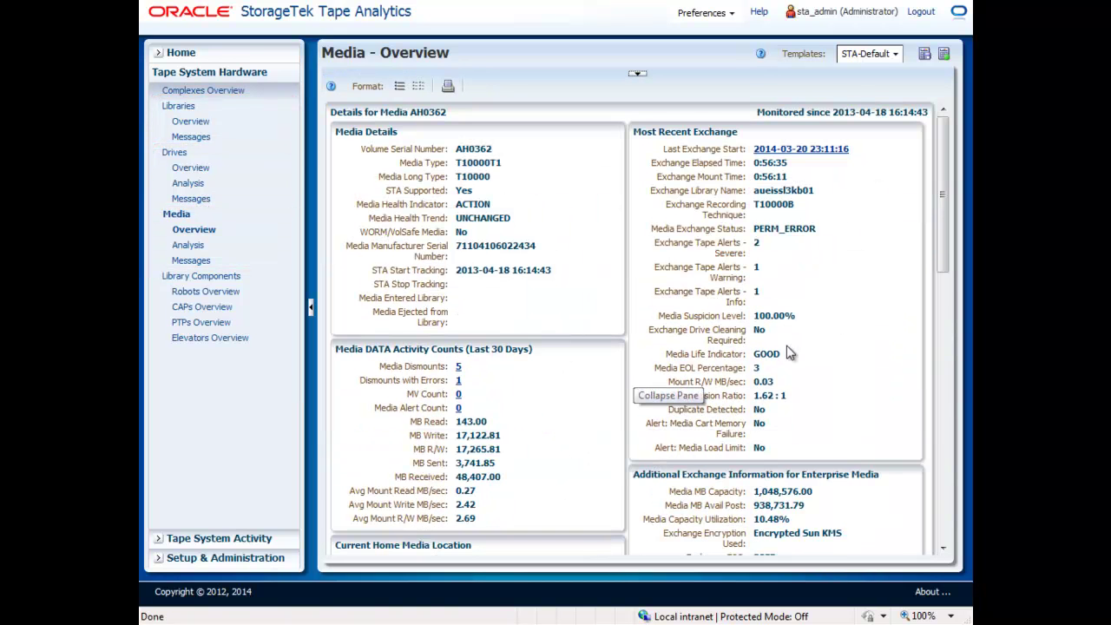
drag(938, 256, 944, 467)
click(180, 55)
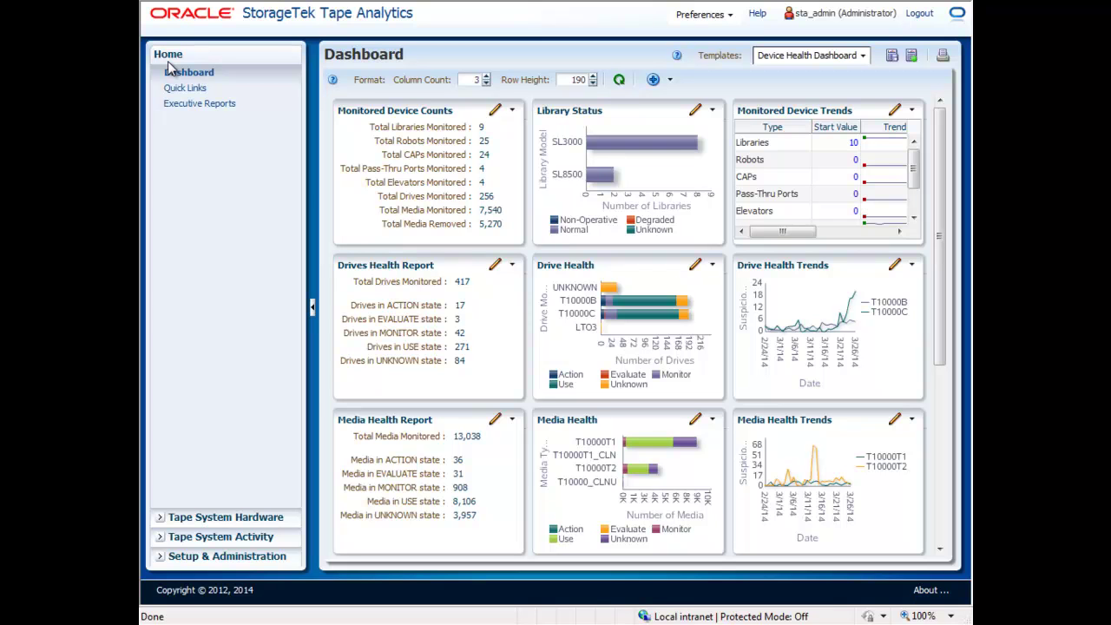
Start a new executive report policy 'Performance Report' using the Performance Dashboard template.
click(161, 556)
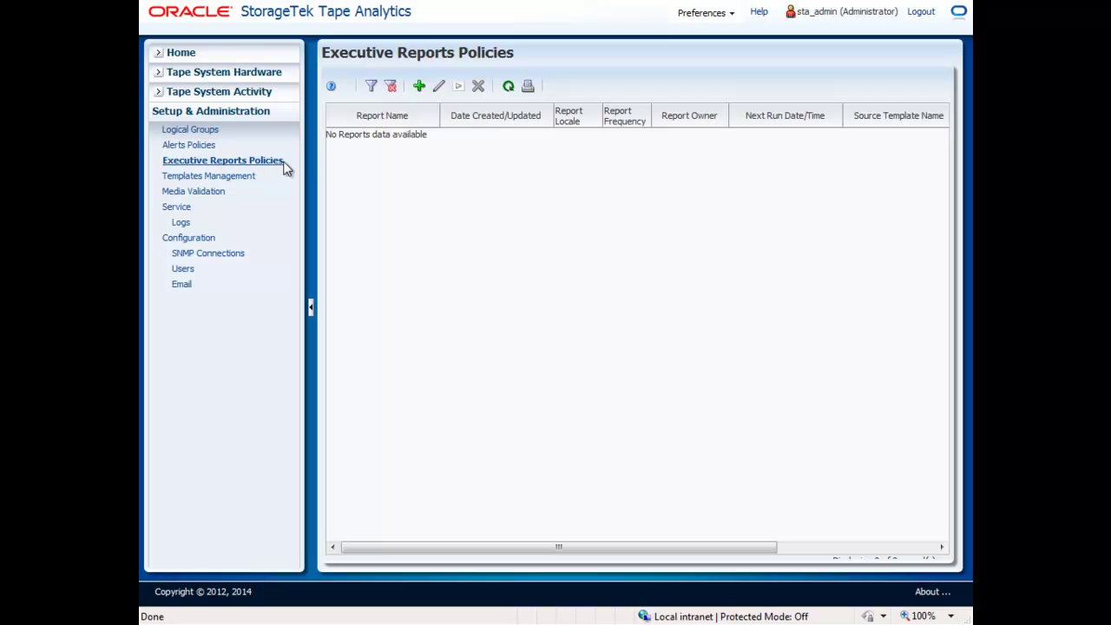
click(421, 90)
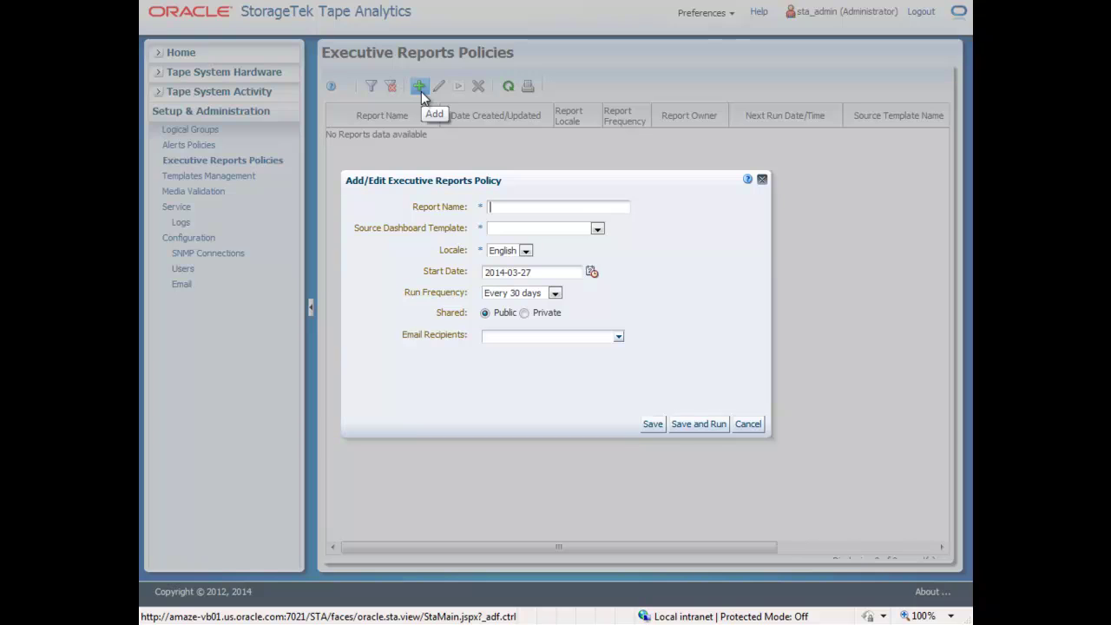
text(Performan)
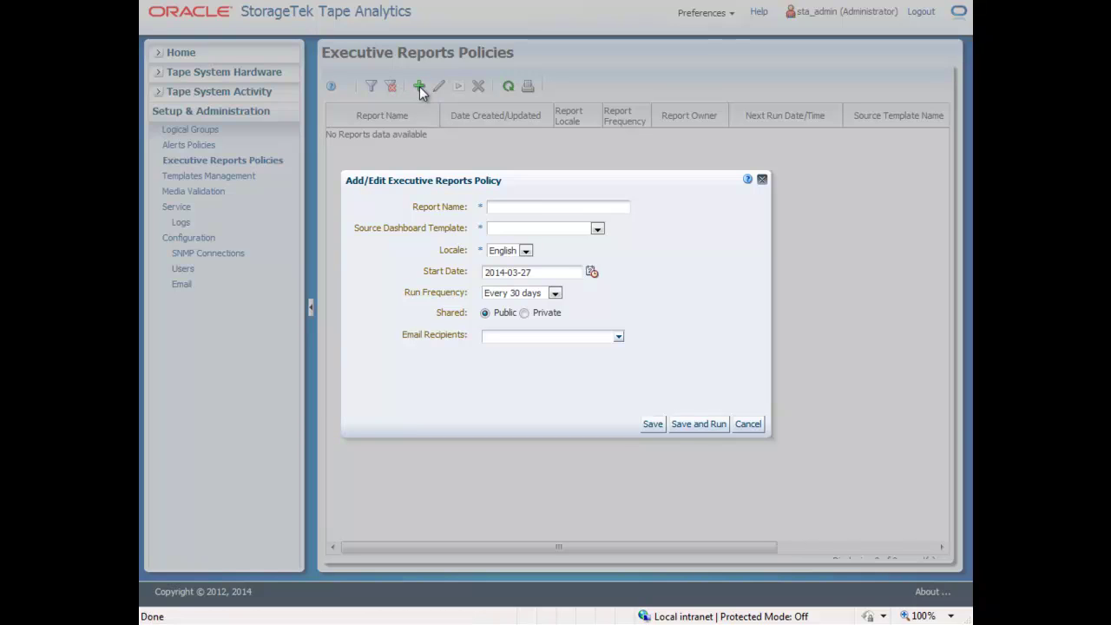
text(ce Report)
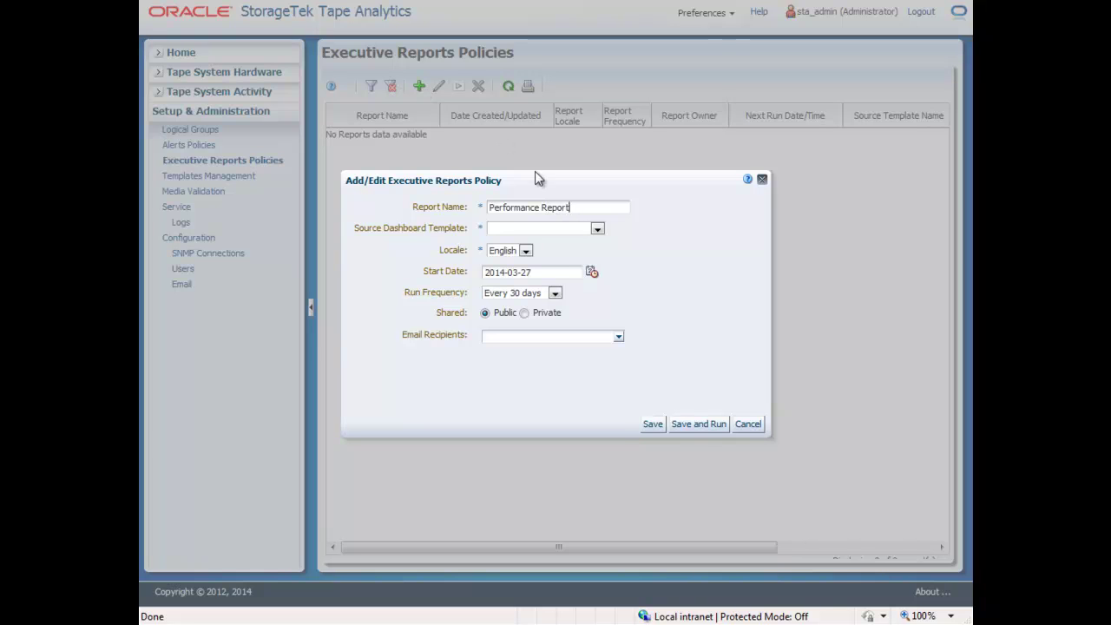
click(597, 228)
click(585, 263)
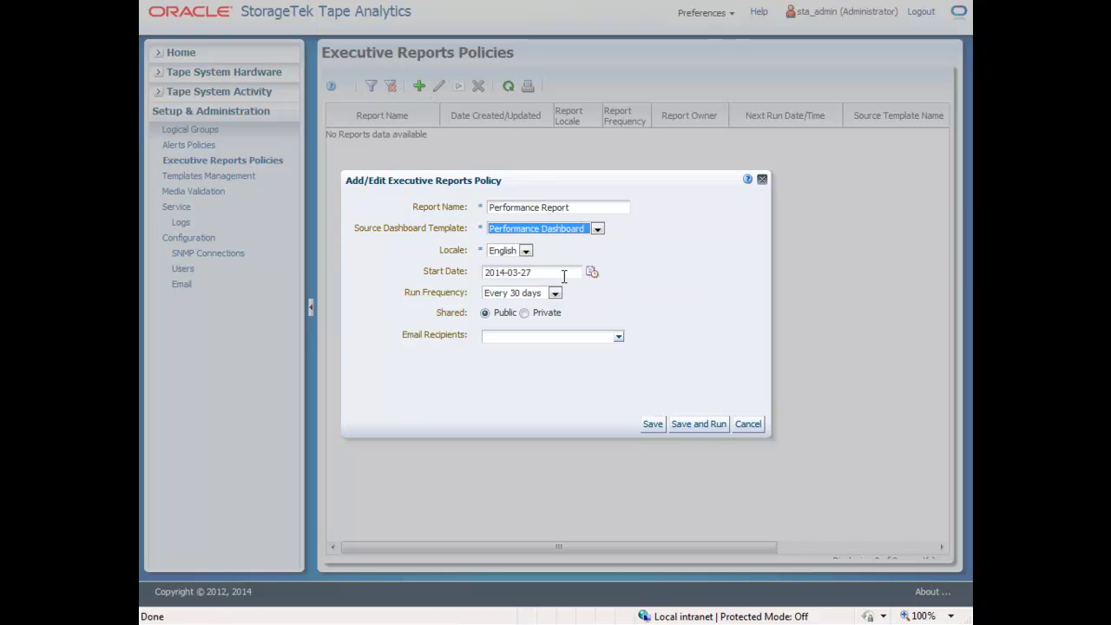
Add the CTO and admin e-mail recipients, then save and run the policy.
click(619, 337)
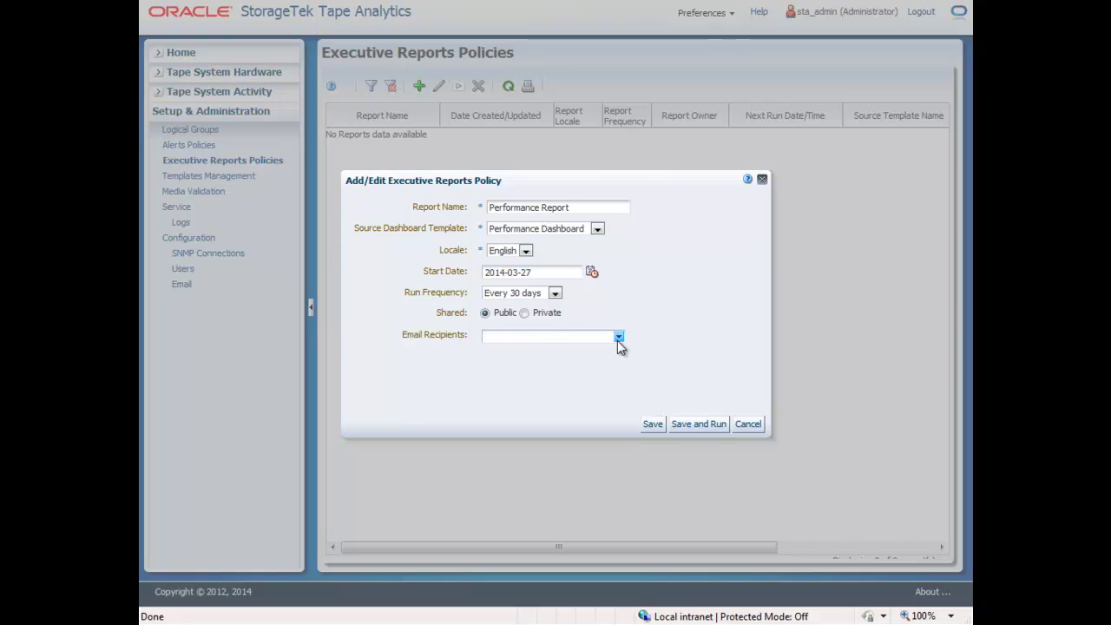
click(619, 338)
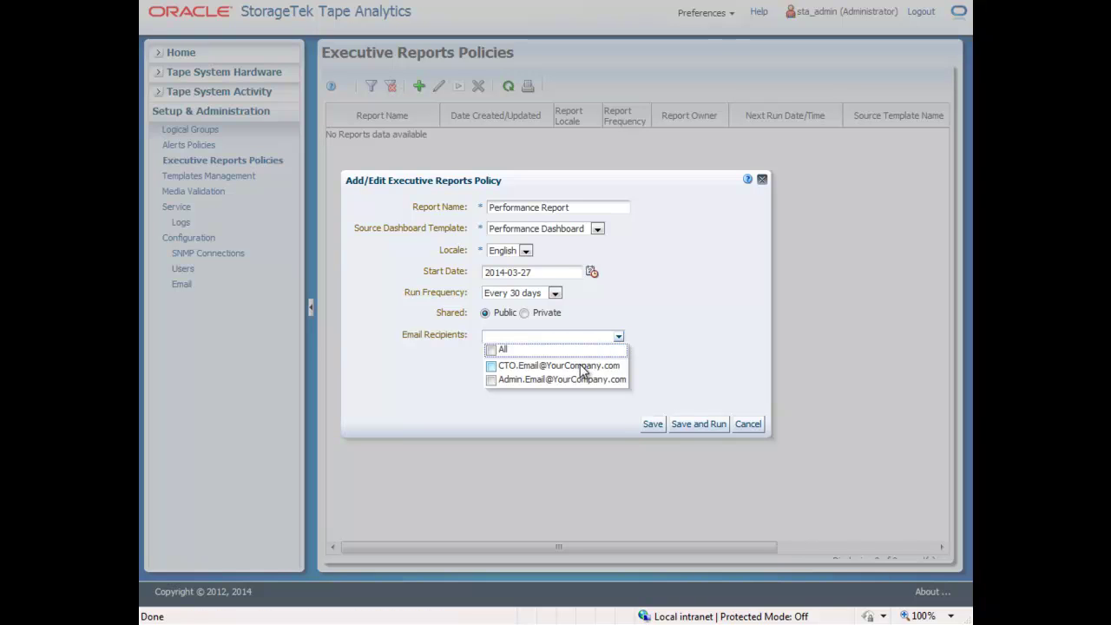
click(493, 366)
click(492, 381)
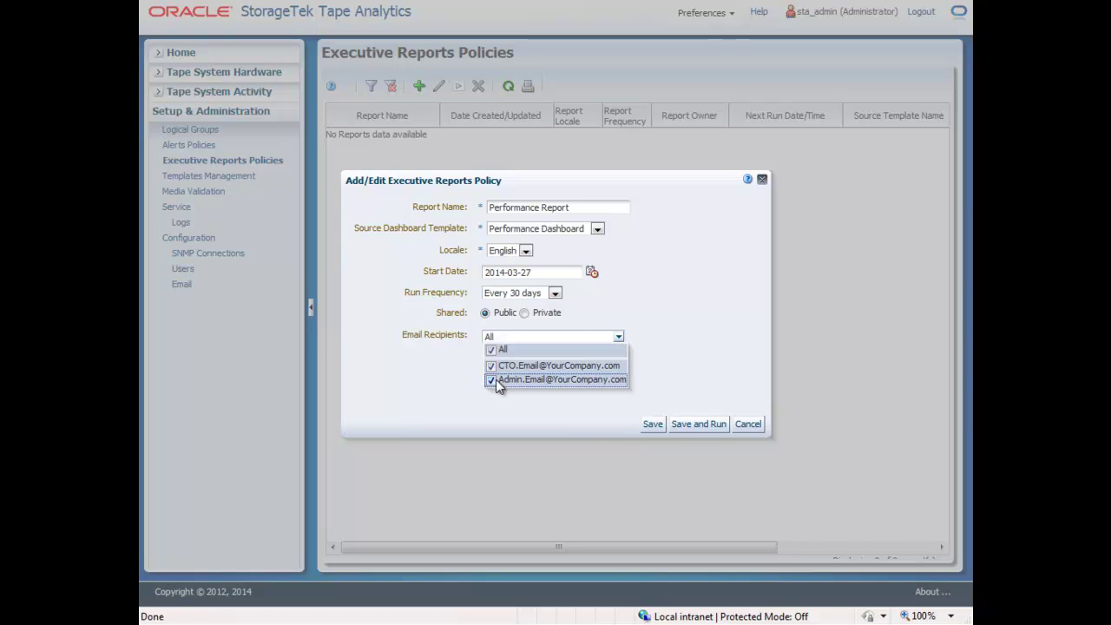
click(698, 426)
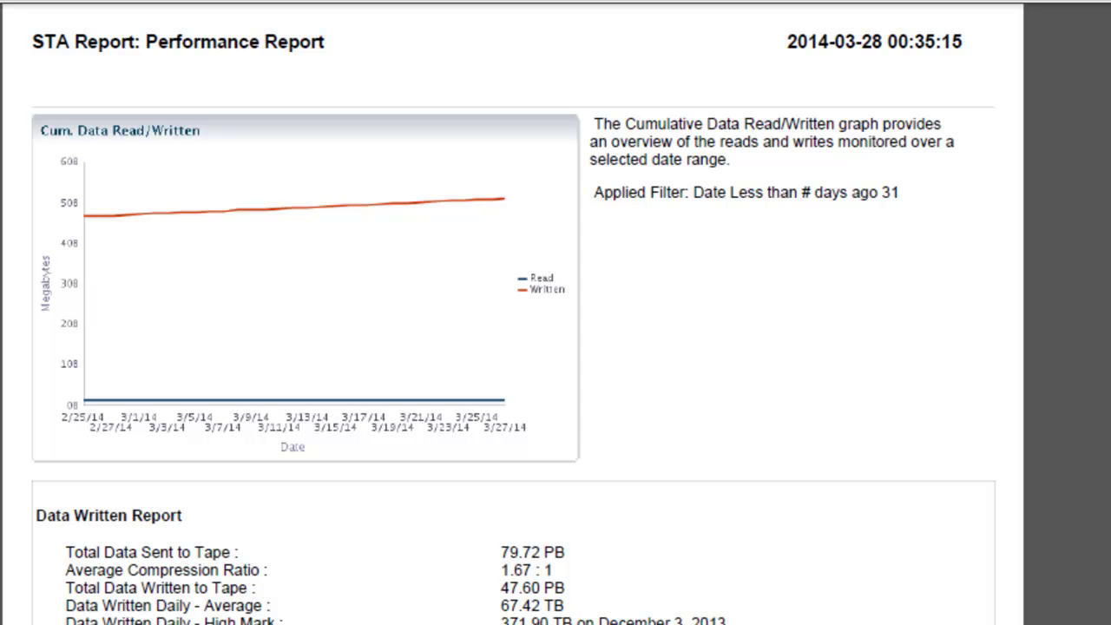
scroll(514, 329, down, 5)
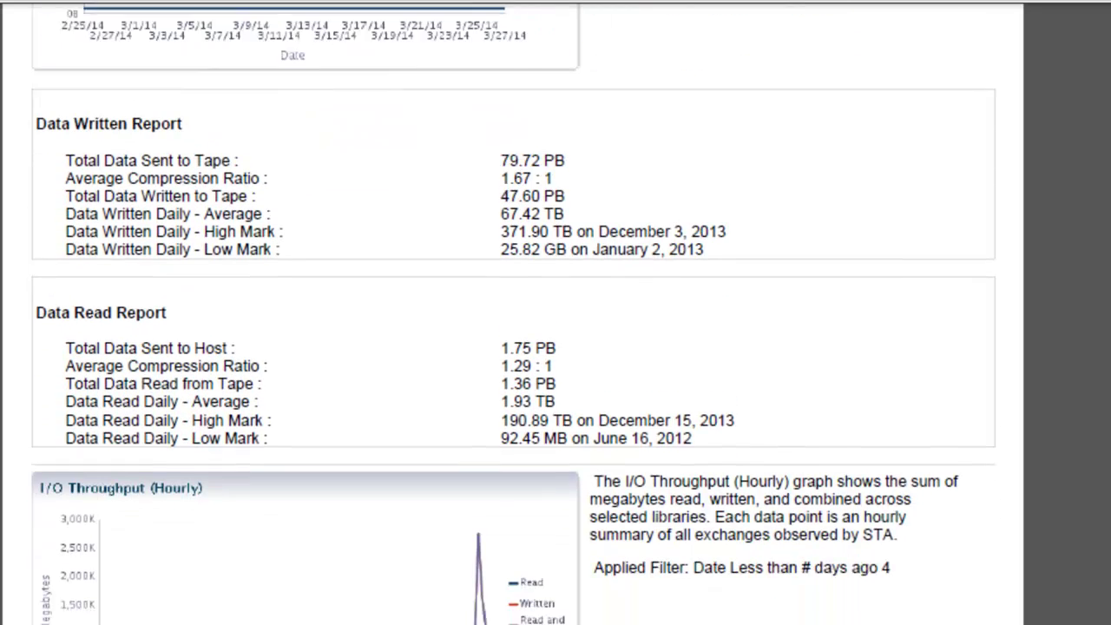
scroll(514, 314, down, 4)
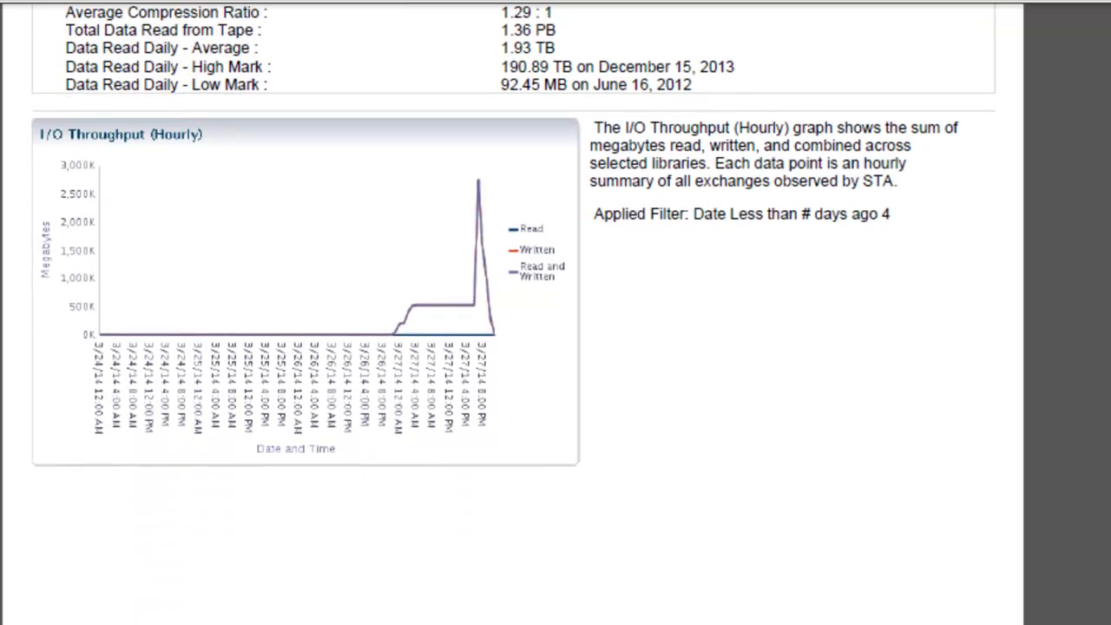
scroll(514, 314, down, 9)
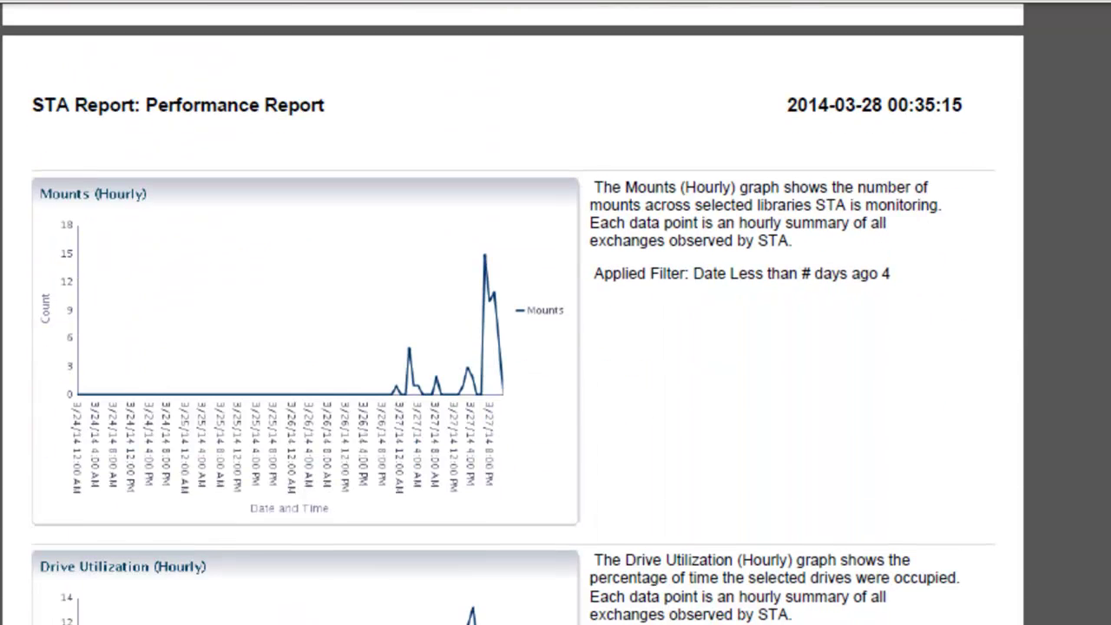
scroll(514, 314, down, 1)
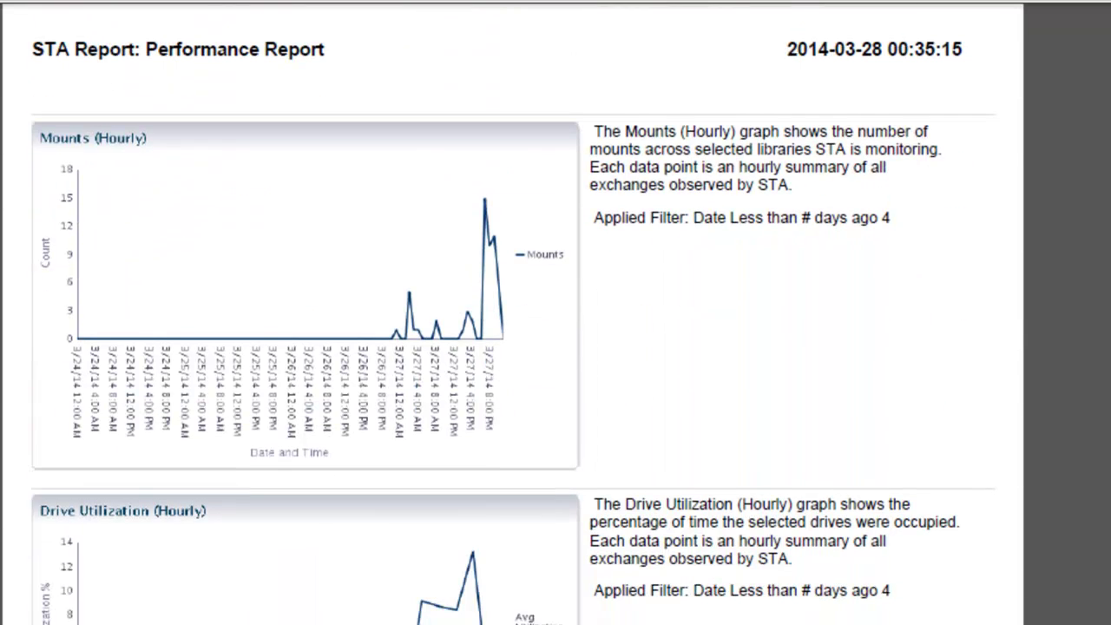
scroll(514, 314, down, 5)
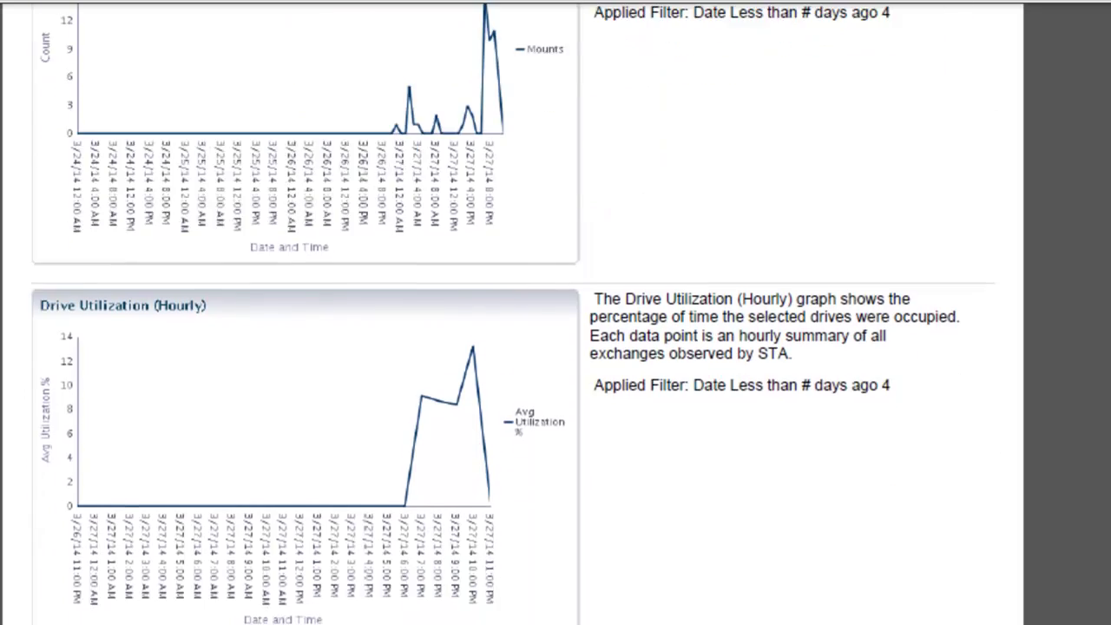
scroll(513, 315, down, 1)
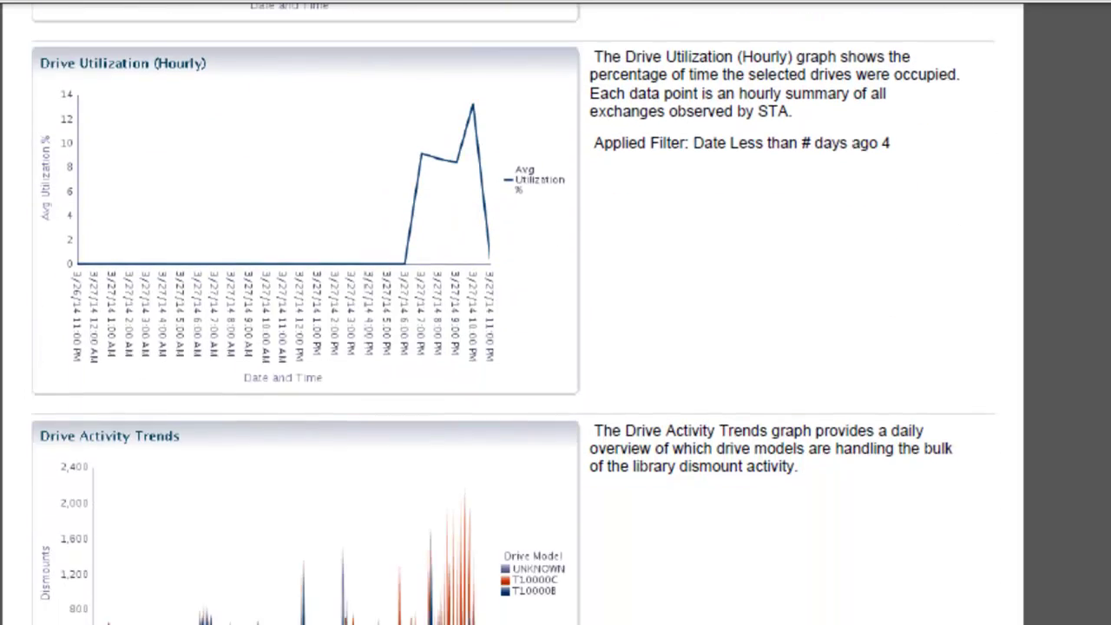
scroll(514, 314, down, 5)
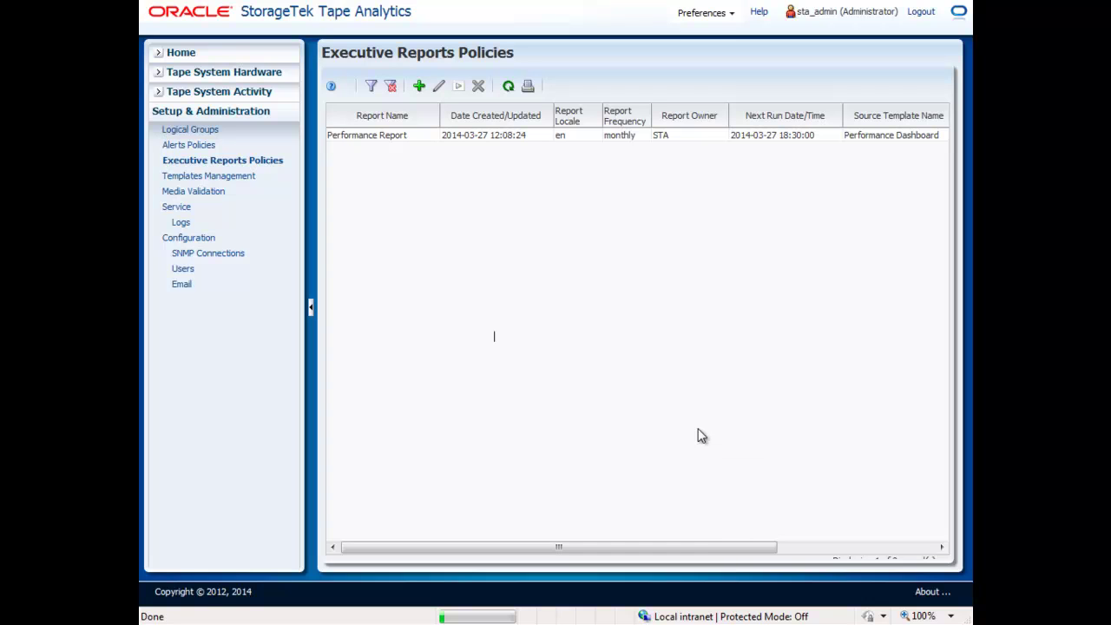
Define a new alert policy with Policy Name 'Drive Needs Attention' and continue to its type.
click(190, 146)
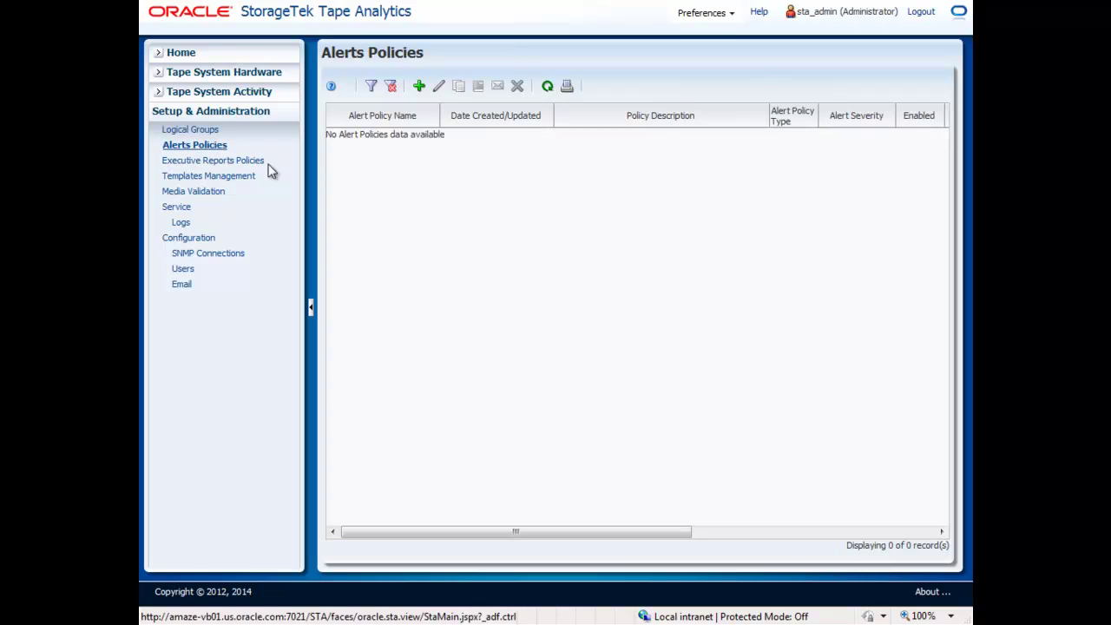
click(418, 90)
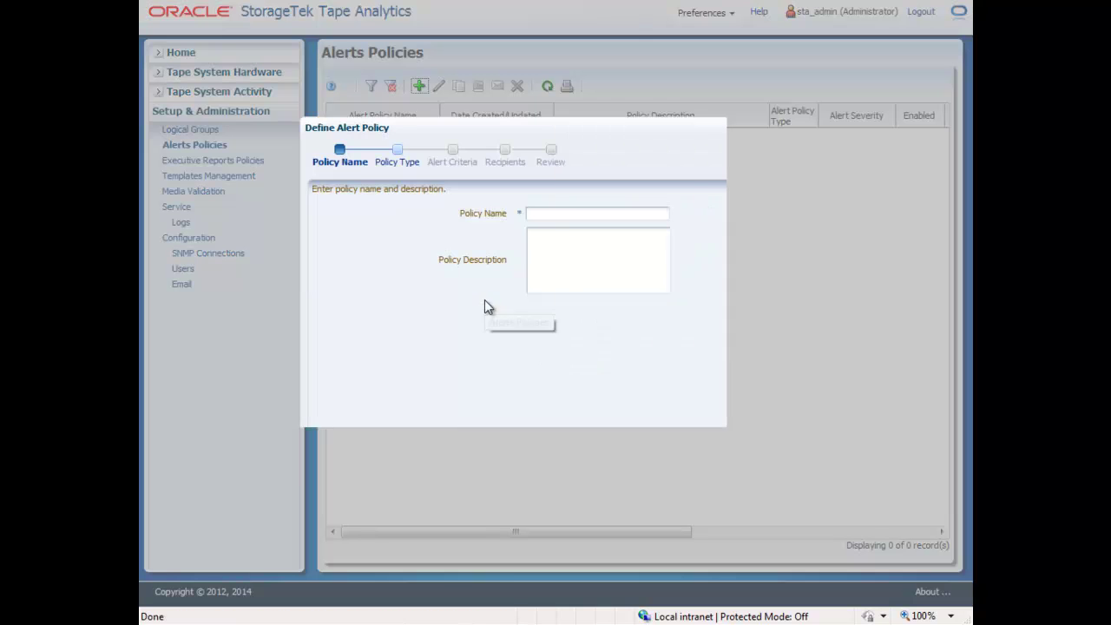
click(565, 213)
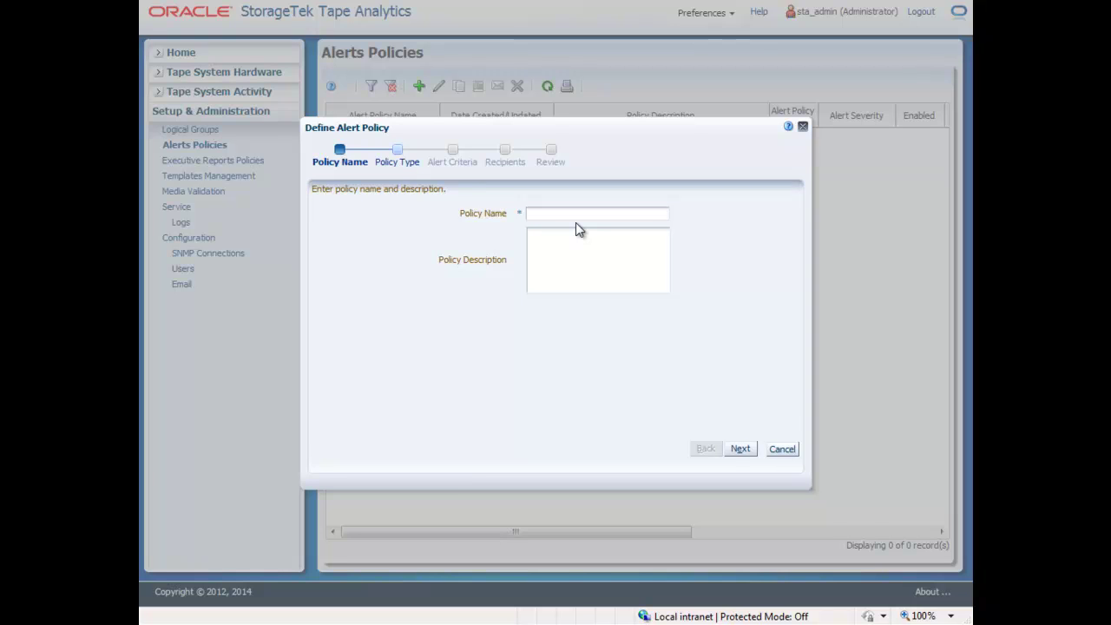
text(Drive Needs Attention)
click(740, 448)
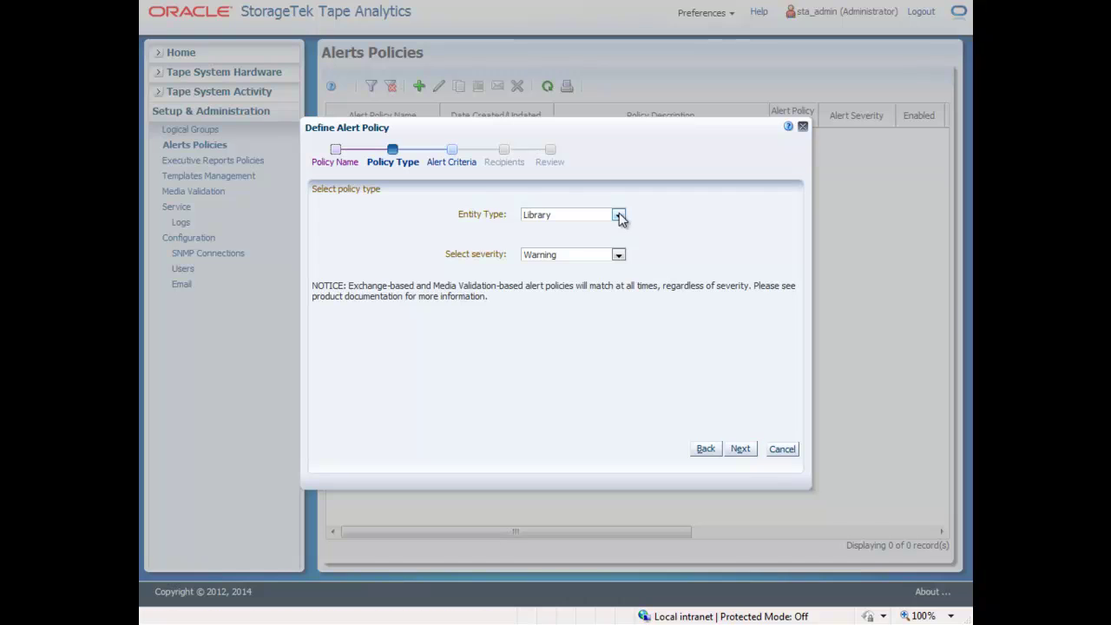
Set the alert policy's entity type to Drive and severity to Severe.
click(618, 215)
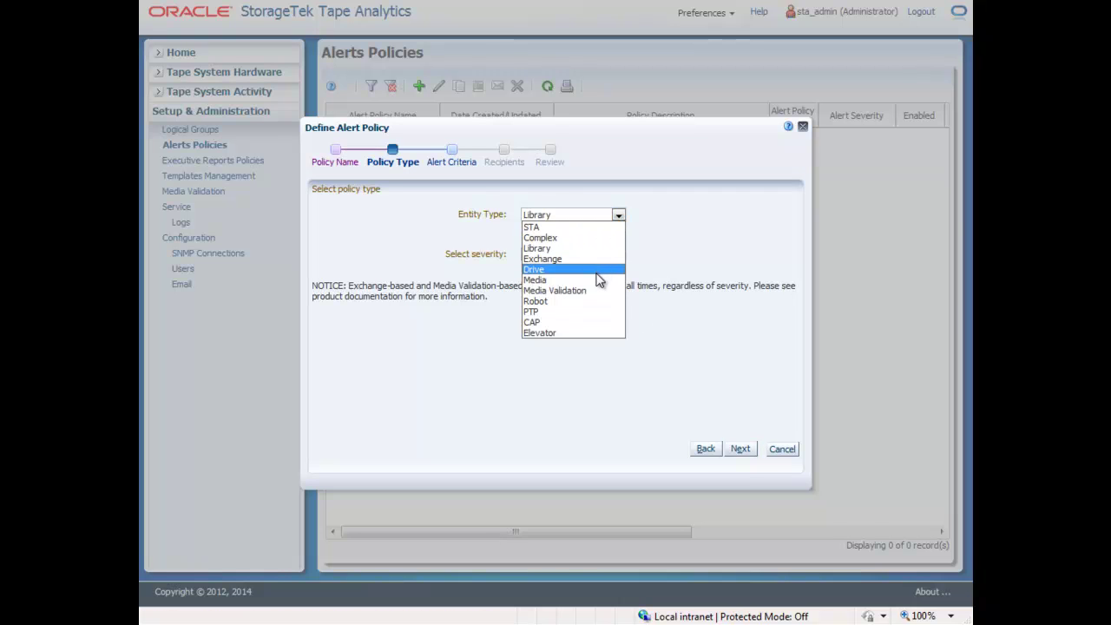
click(598, 271)
click(618, 254)
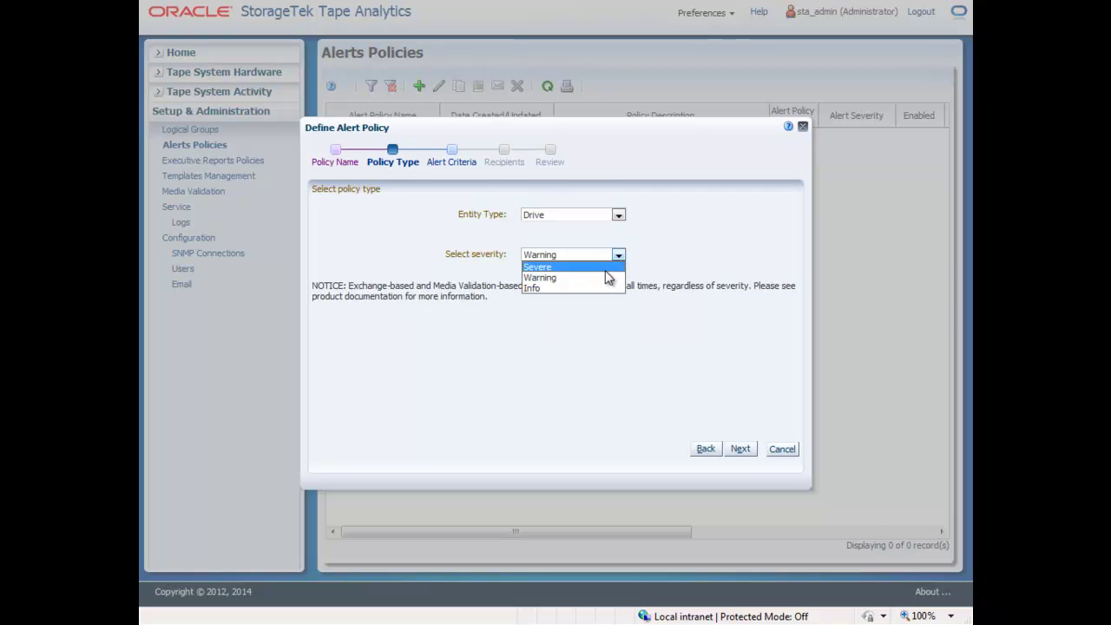
click(606, 271)
click(746, 449)
Set the alert criterion to Drive Health Indicator Is ACTION, discarding a trial library-complex row.
click(505, 250)
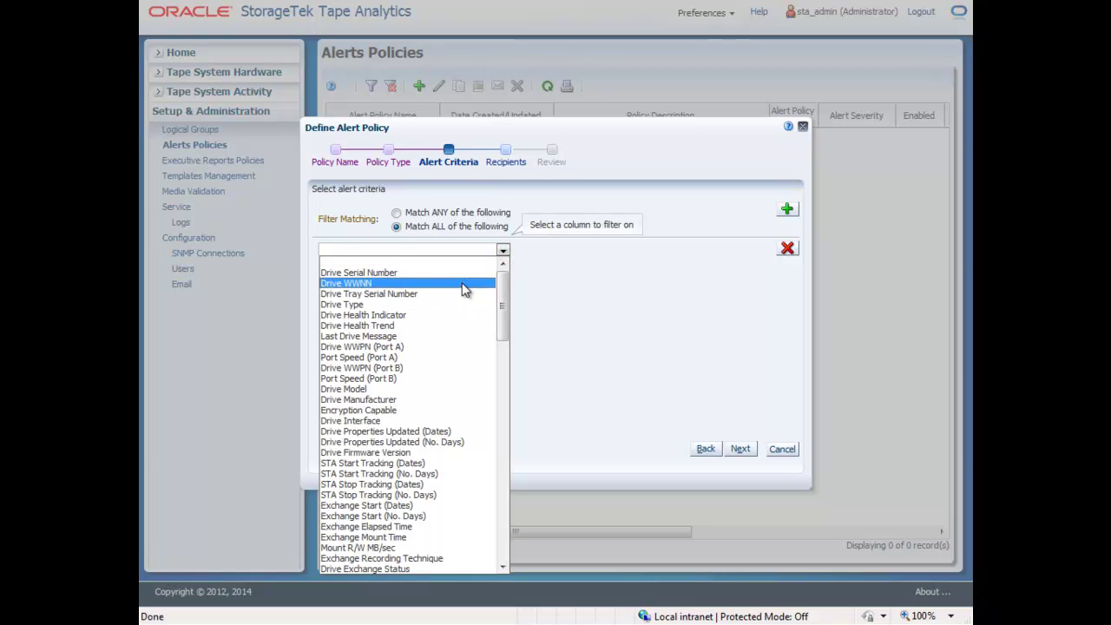
click(467, 318)
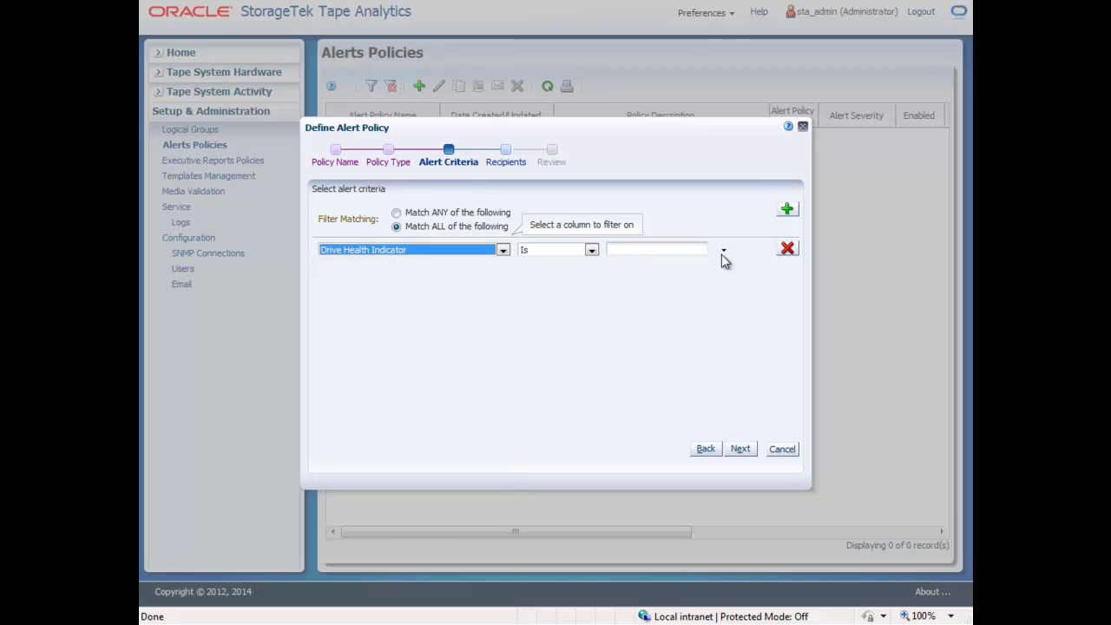
click(722, 251)
click(744, 267)
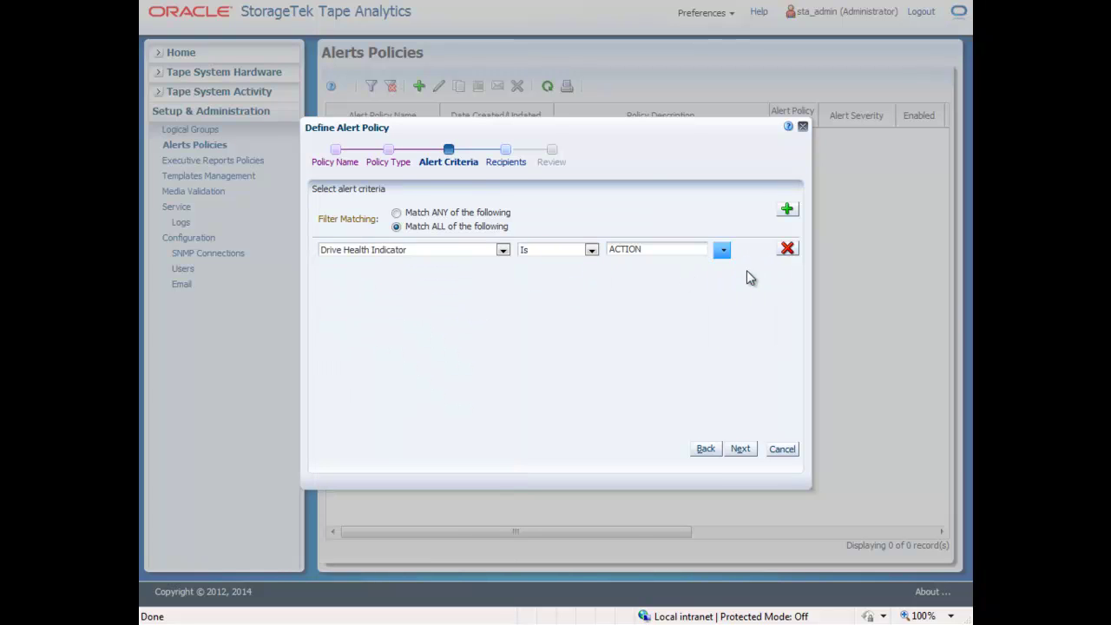
click(787, 210)
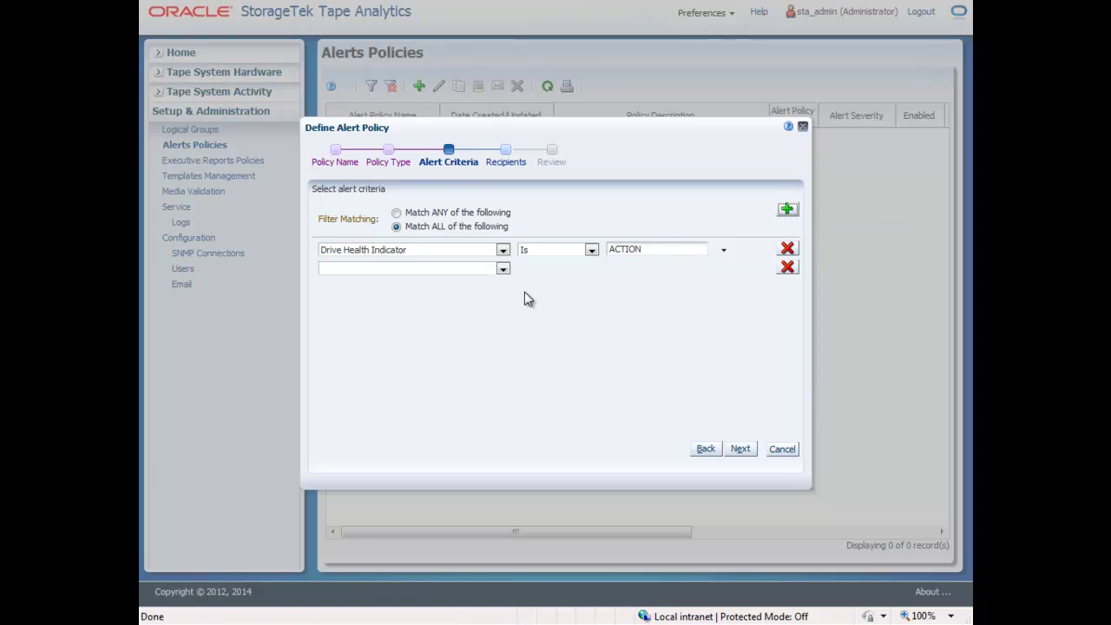
click(502, 271)
drag(502, 353, 498, 560)
click(401, 451)
click(723, 270)
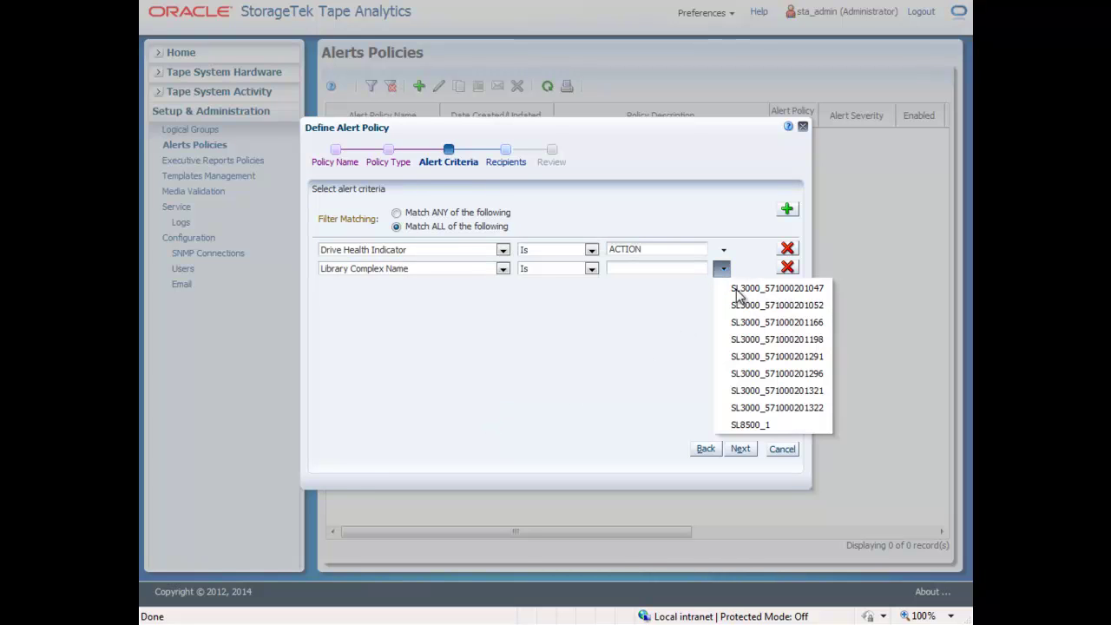
click(741, 295)
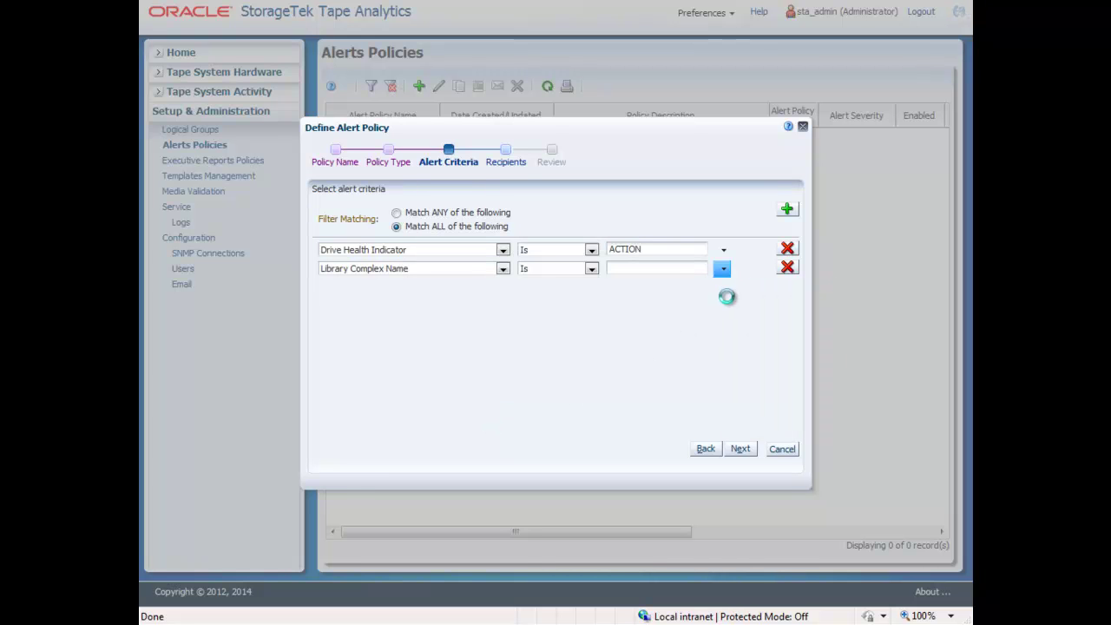
click(786, 269)
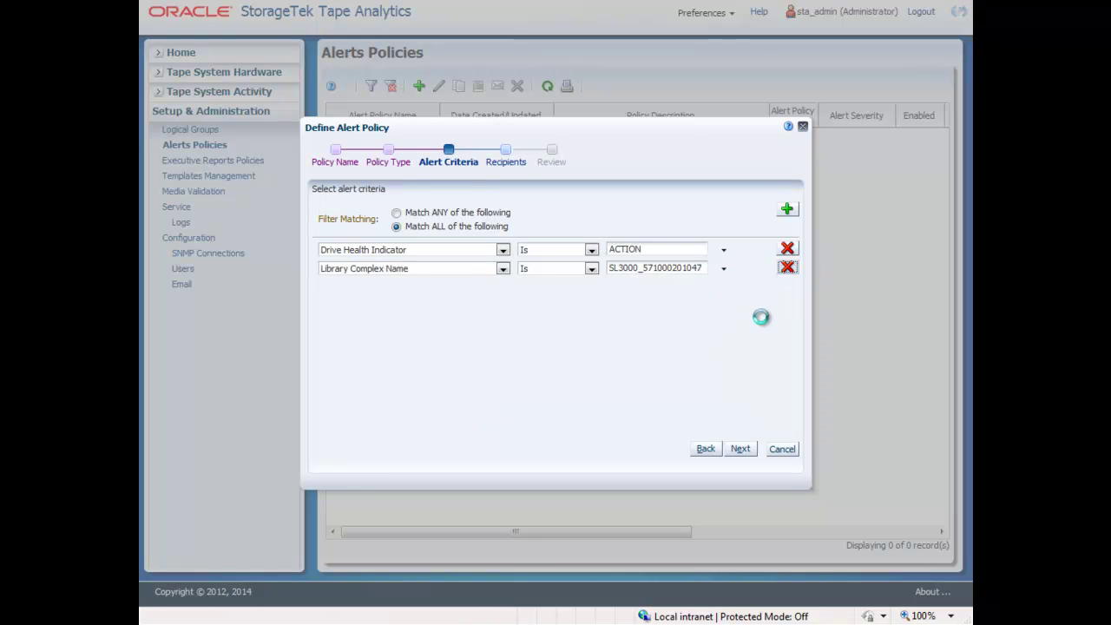
Send the alerts to the admin e-mail recipient and save the policy.
click(741, 450)
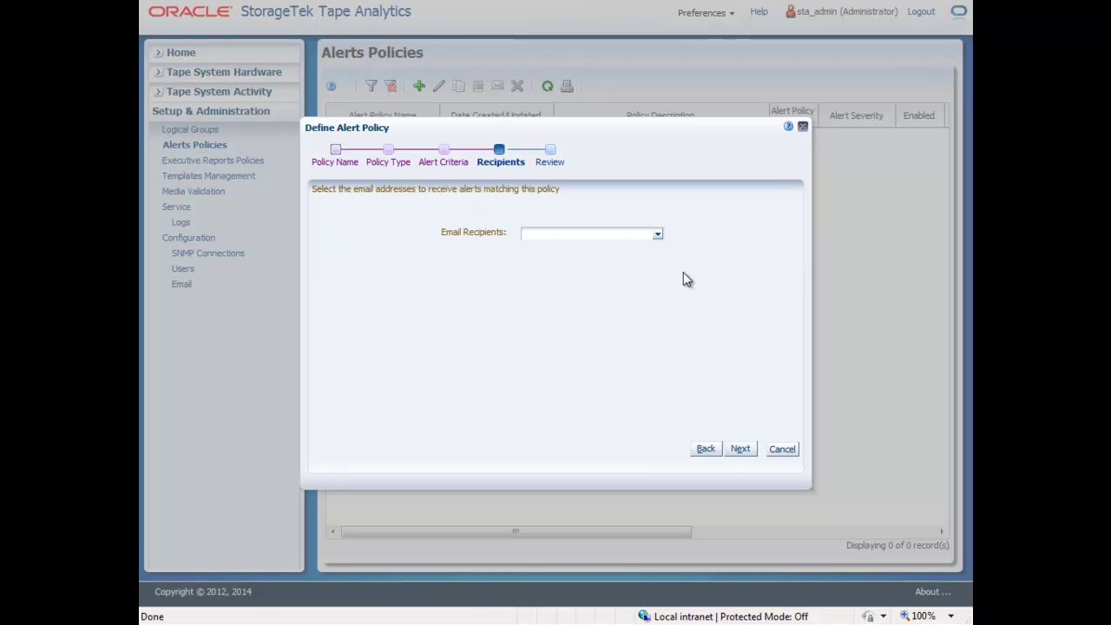
click(660, 236)
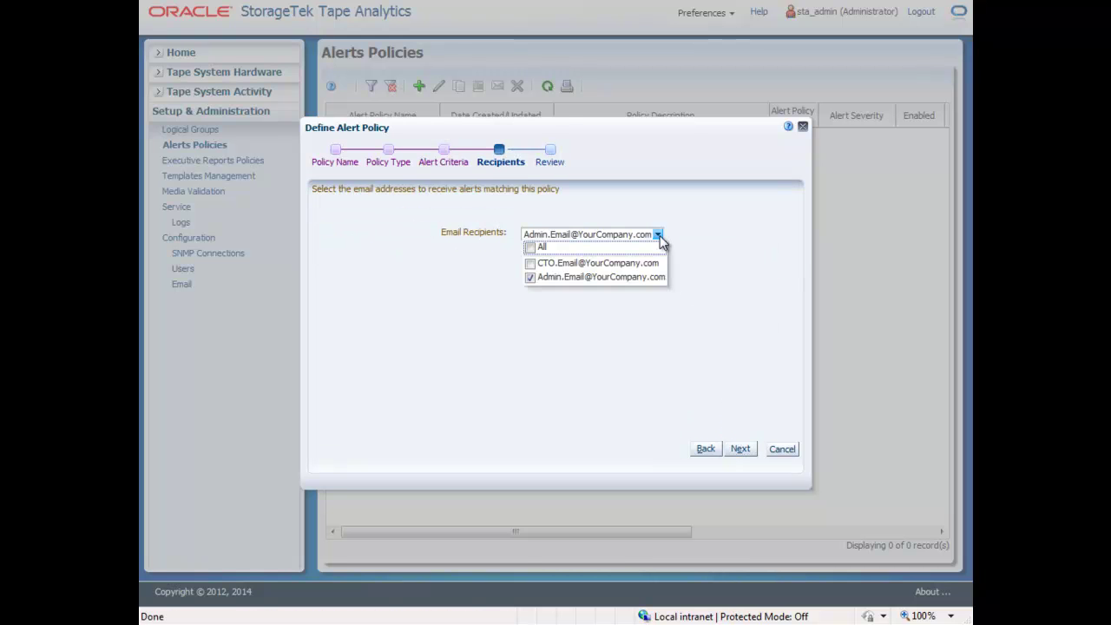
click(613, 278)
click(740, 450)
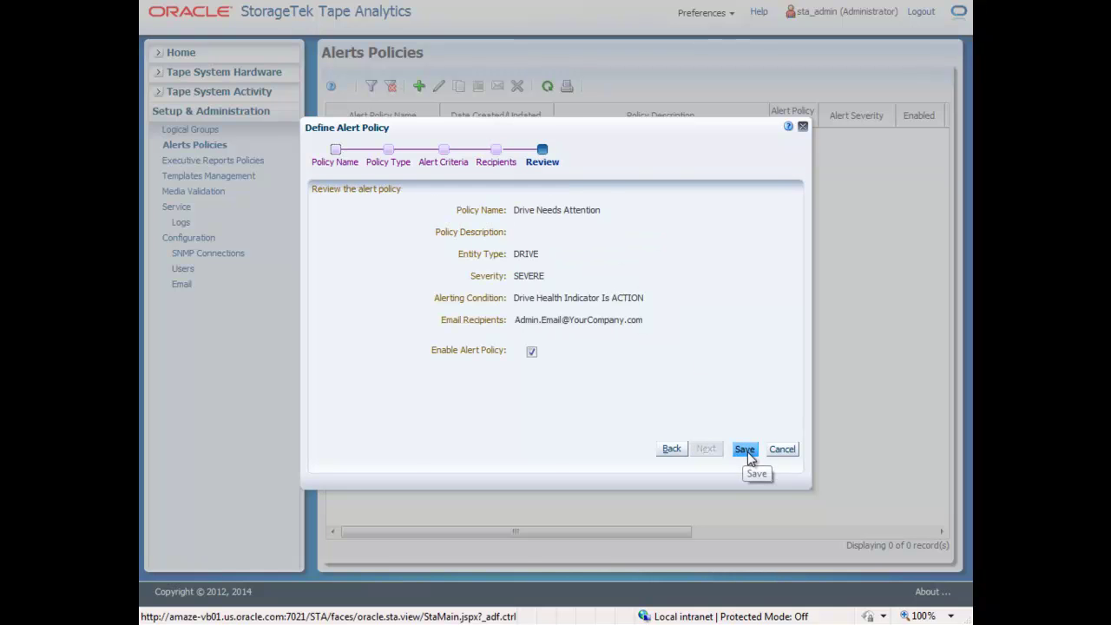
click(746, 451)
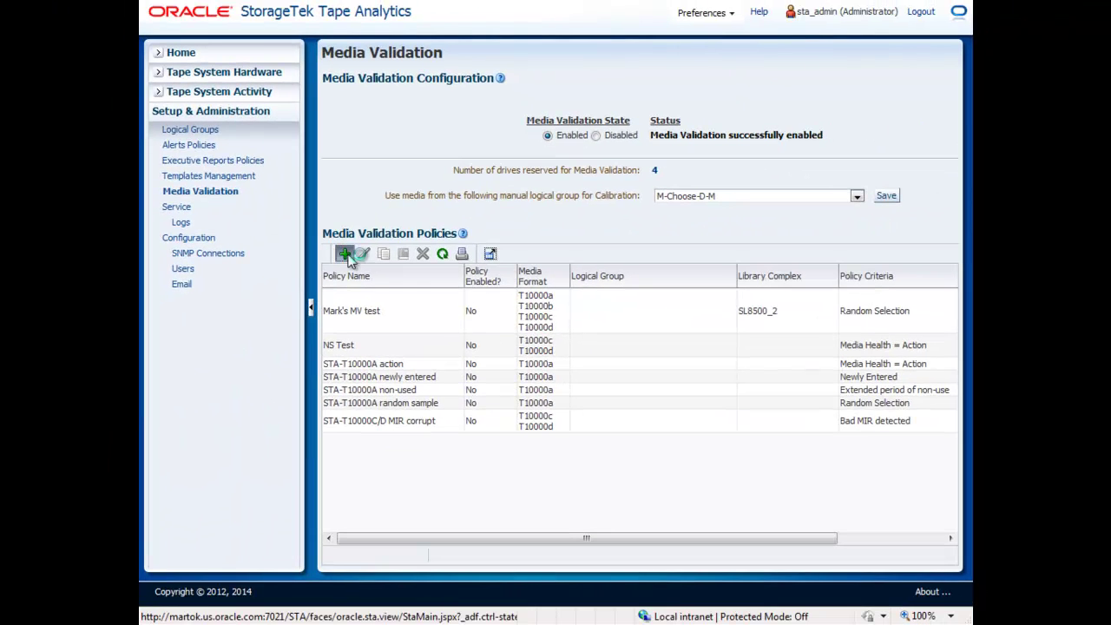
Start a new media validation policy and enter the name 'Altion Media Scan'.
click(4, 593)
click(460, 235)
text(Alt)
text(ion Media Scan)
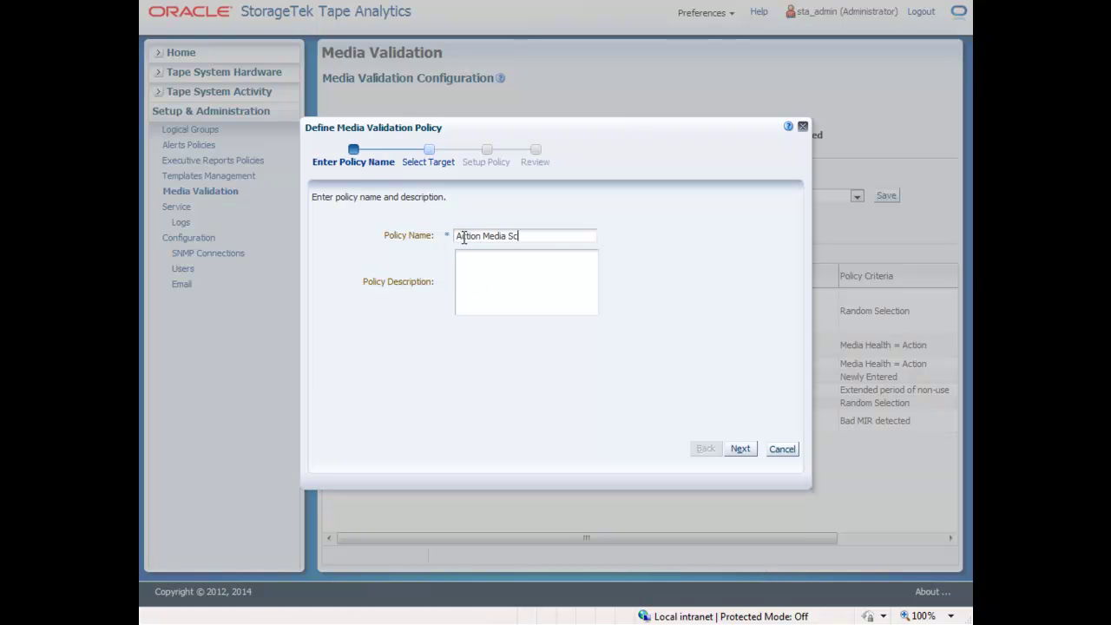
click(474, 265)
Enter 'test', then target T10000D media (not T10000A) in library complex SL8500_1.
text(test)
click(733, 449)
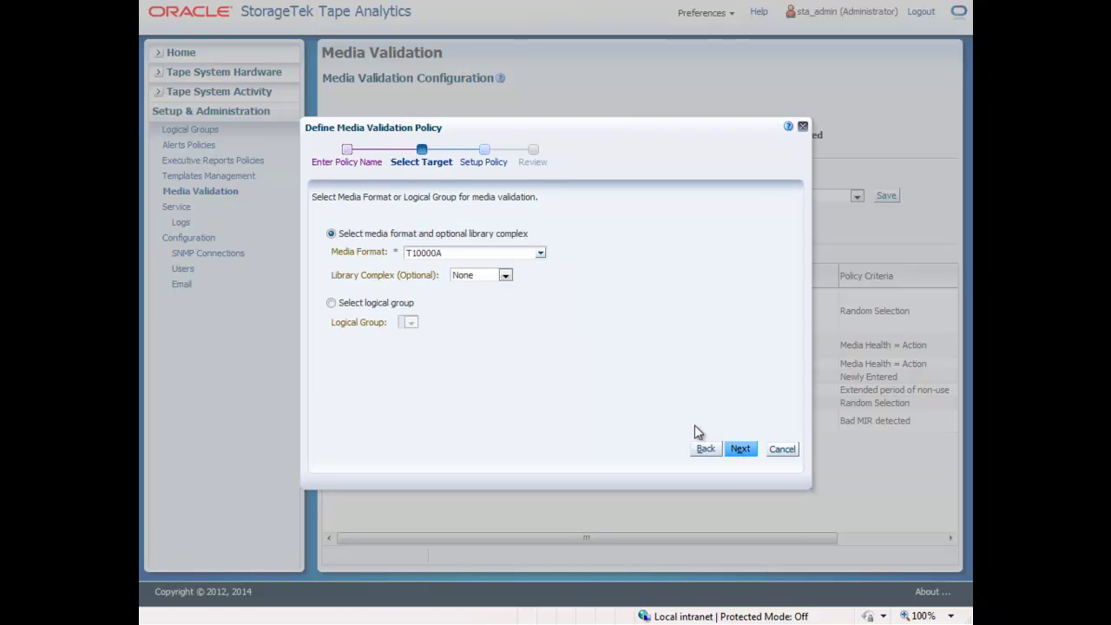
click(540, 253)
click(413, 282)
click(414, 325)
click(510, 280)
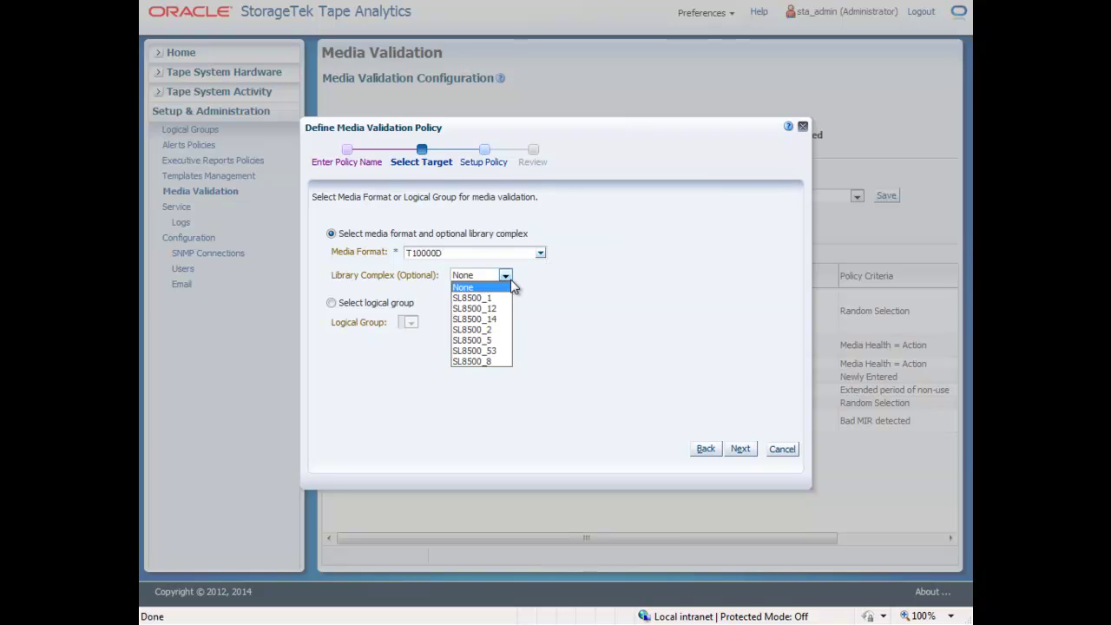
click(506, 299)
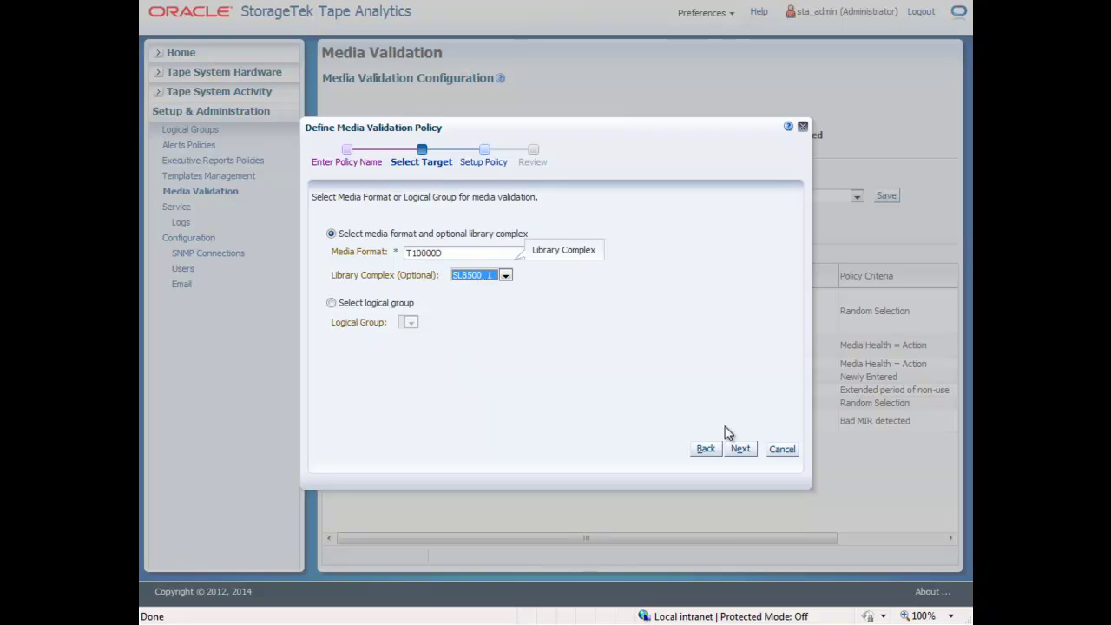
click(741, 450)
click(740, 449)
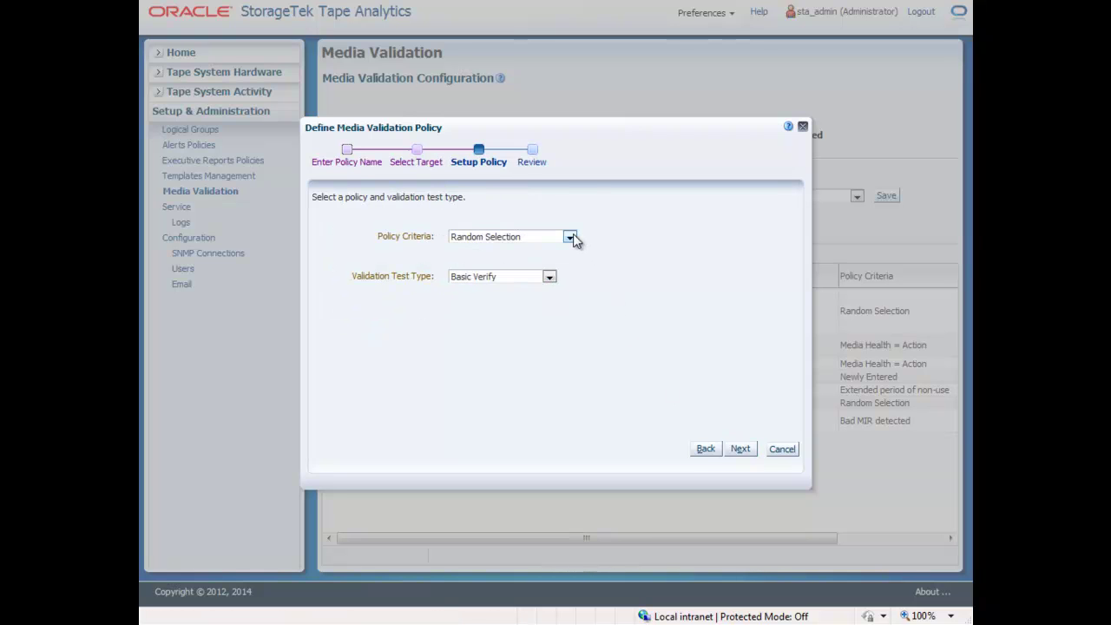
Validate media with health Action using the Verify and Rebuild MIR test.
click(569, 237)
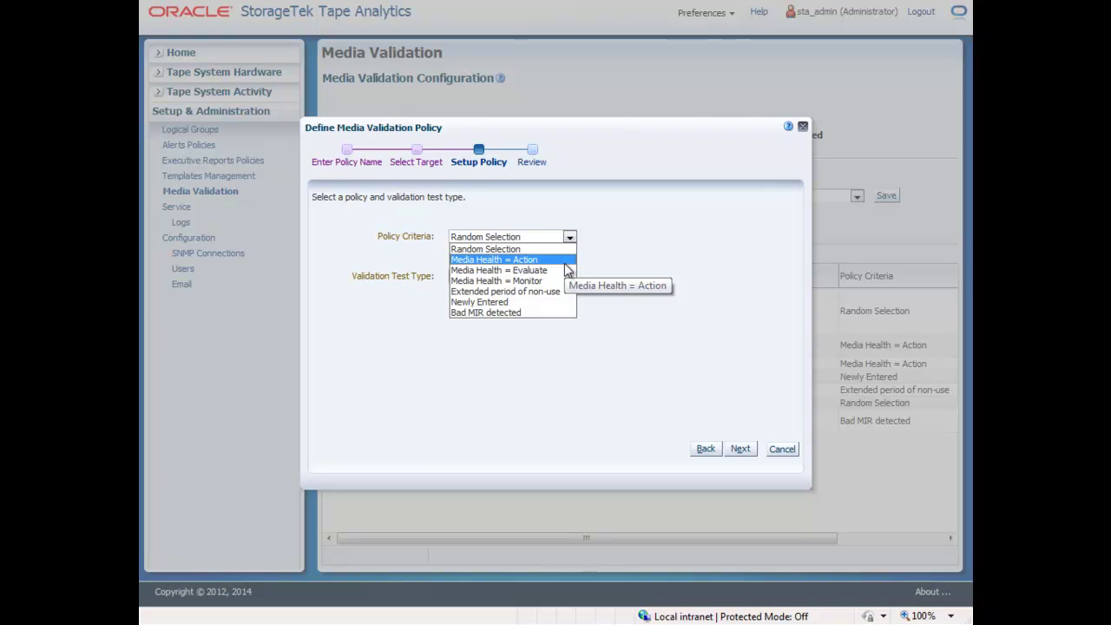
click(565, 260)
click(549, 276)
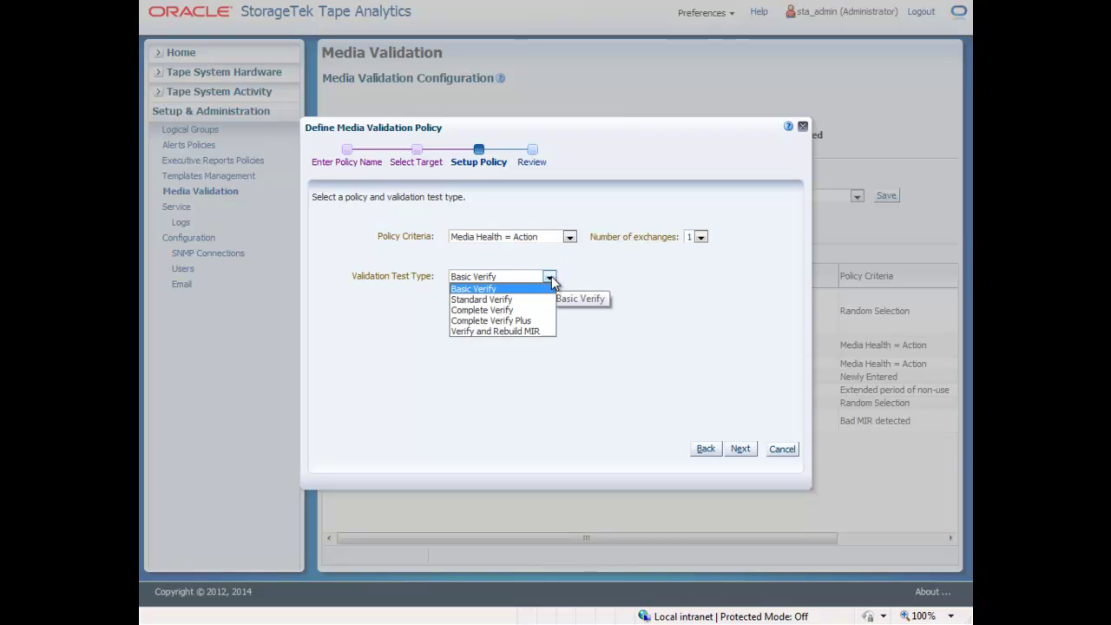
click(546, 332)
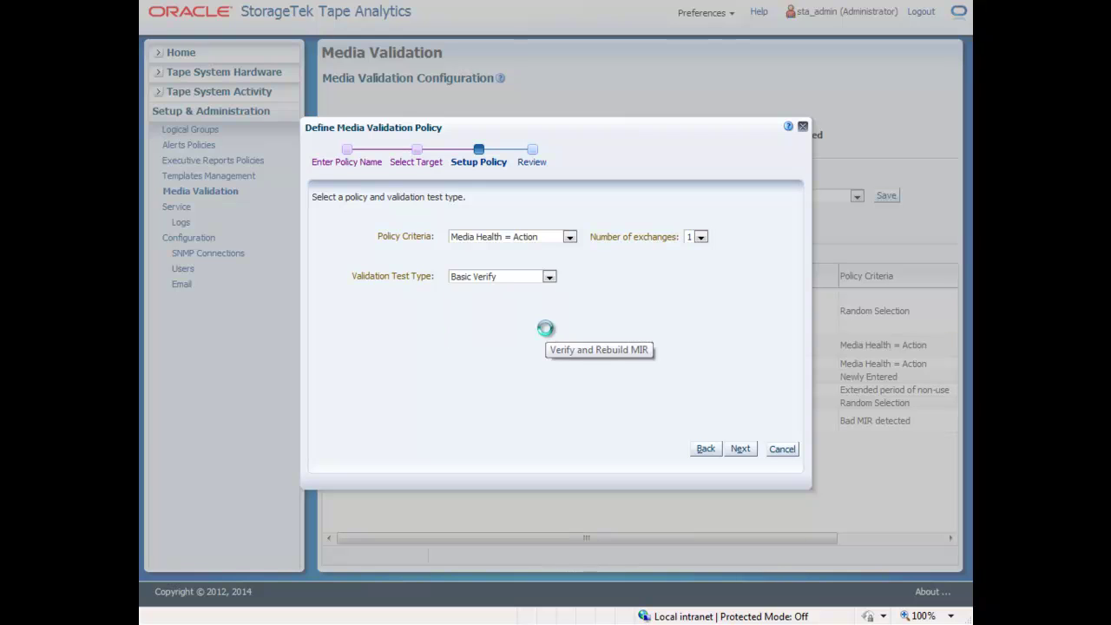
Review and save the Action Media Scan validation policy.
click(740, 449)
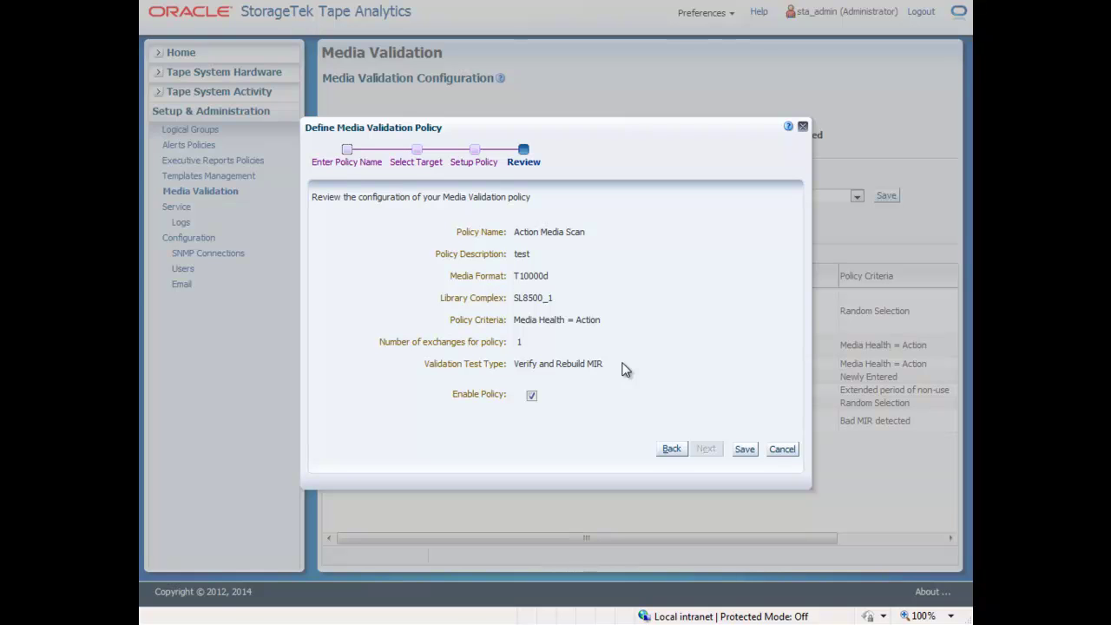
click(751, 452)
click(392, 314)
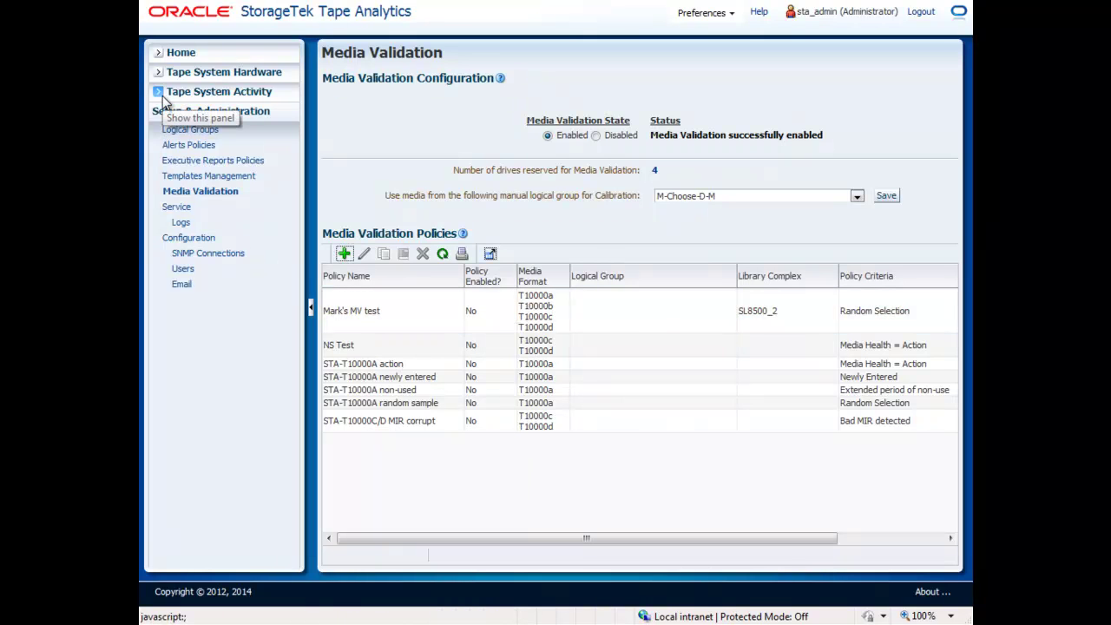
Expand the Tape System Activity section in the navigation pane.
click(160, 94)
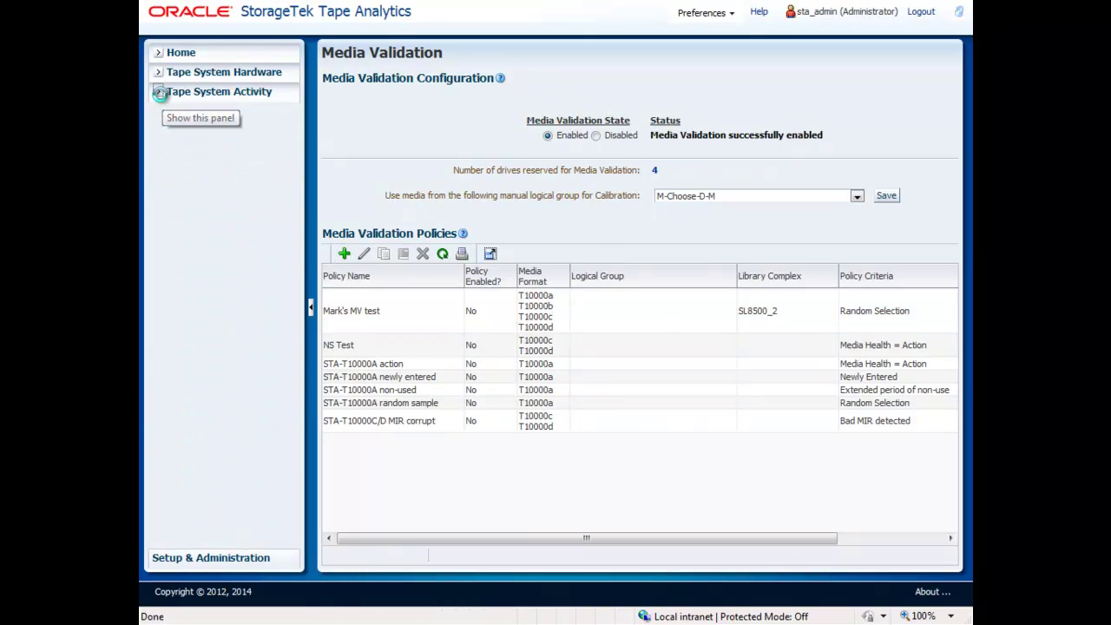